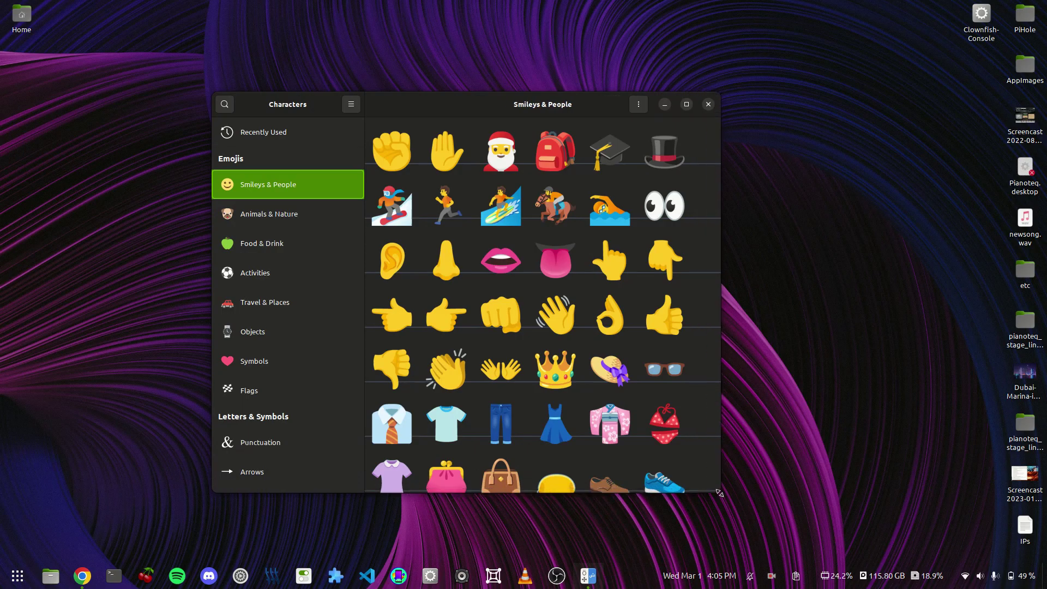
Browse the Smileys & People emojis and the Punctuation characters
scroll(503, 212, "down", 15)
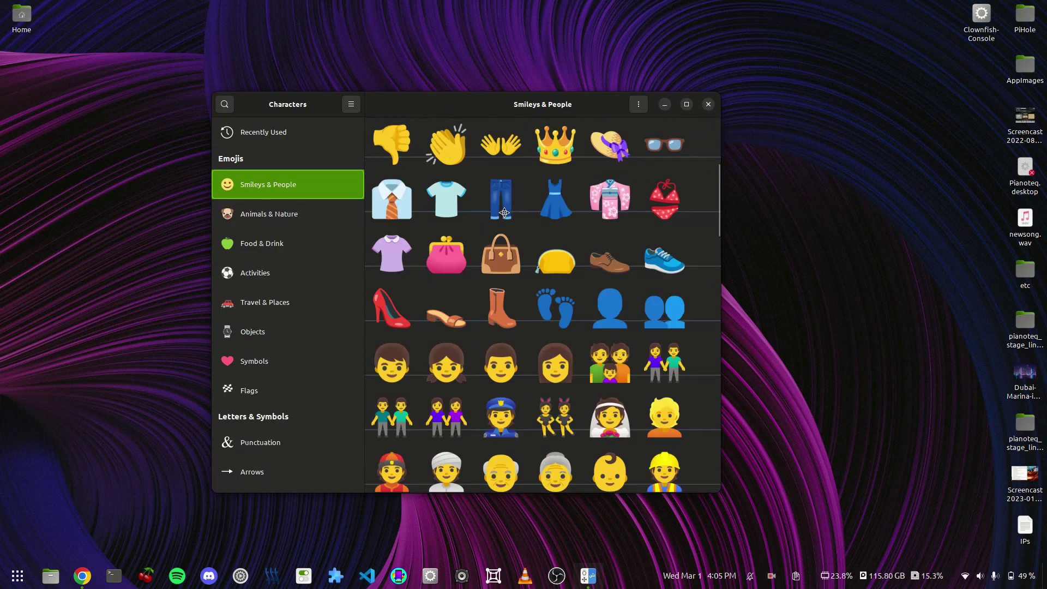
scroll(503, 212, "down", 15)
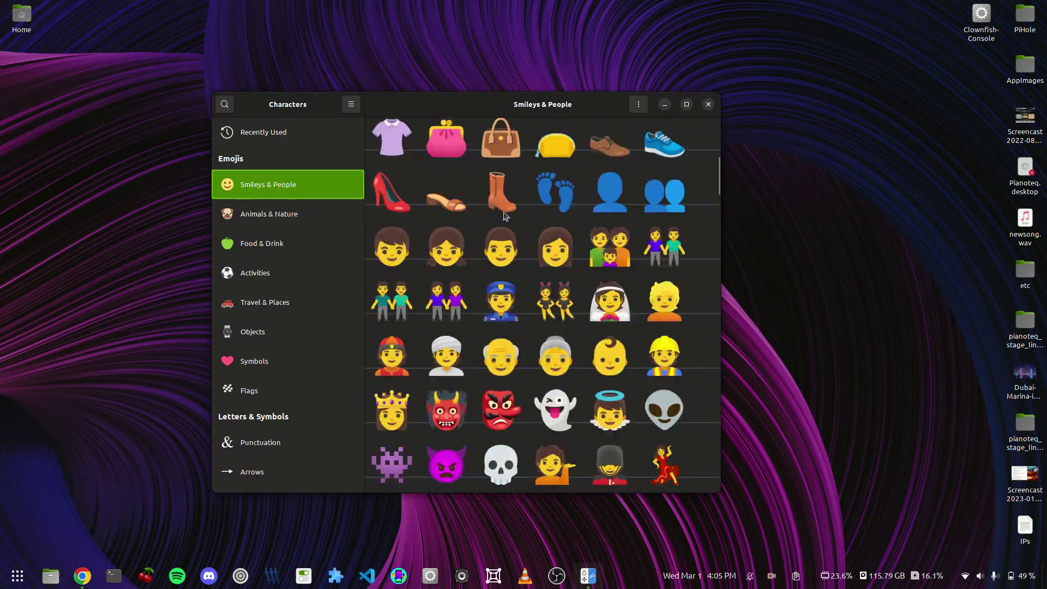
left_click(254, 454)
scroll(442, 284, "down", 10)
scroll(452, 285, "up", 10)
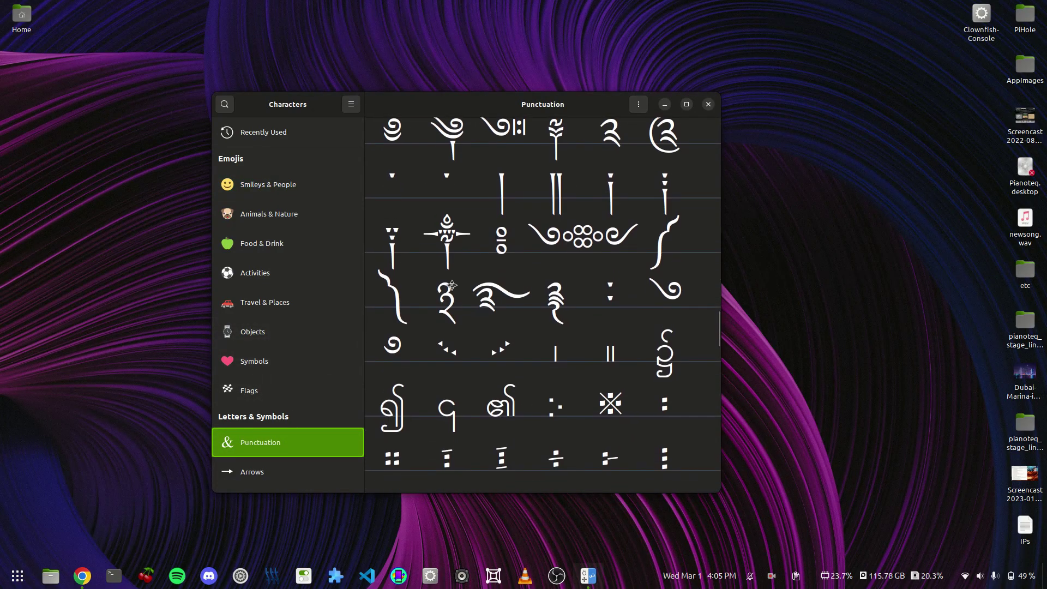
scroll(452, 284, "up", 5)
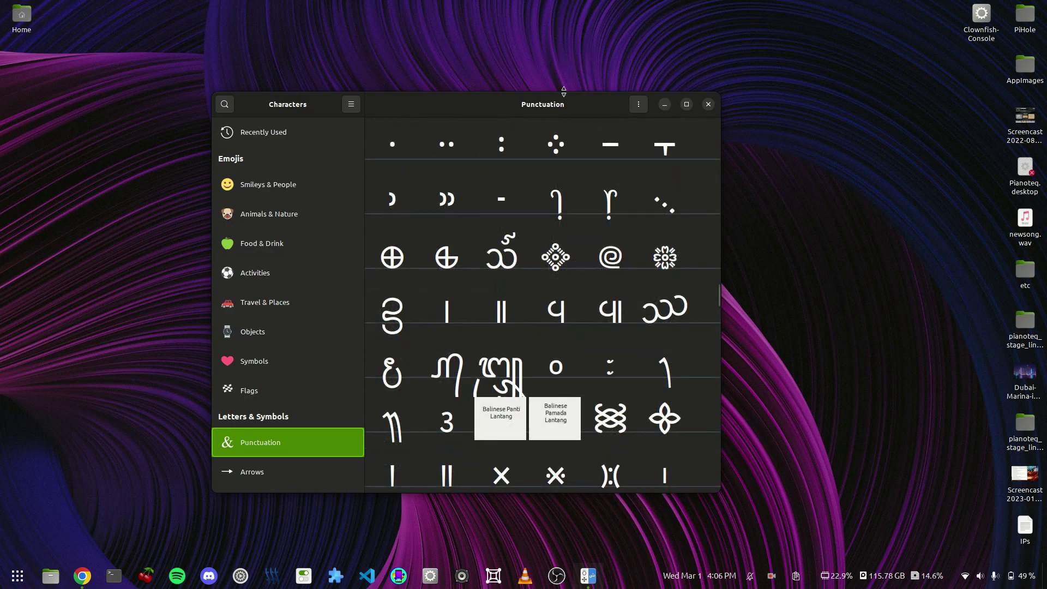
mouse_move(551, 102)
left_mouse_down()
mouse_move(570, 100)
mouse_move(559, 101)
left_mouse_up()
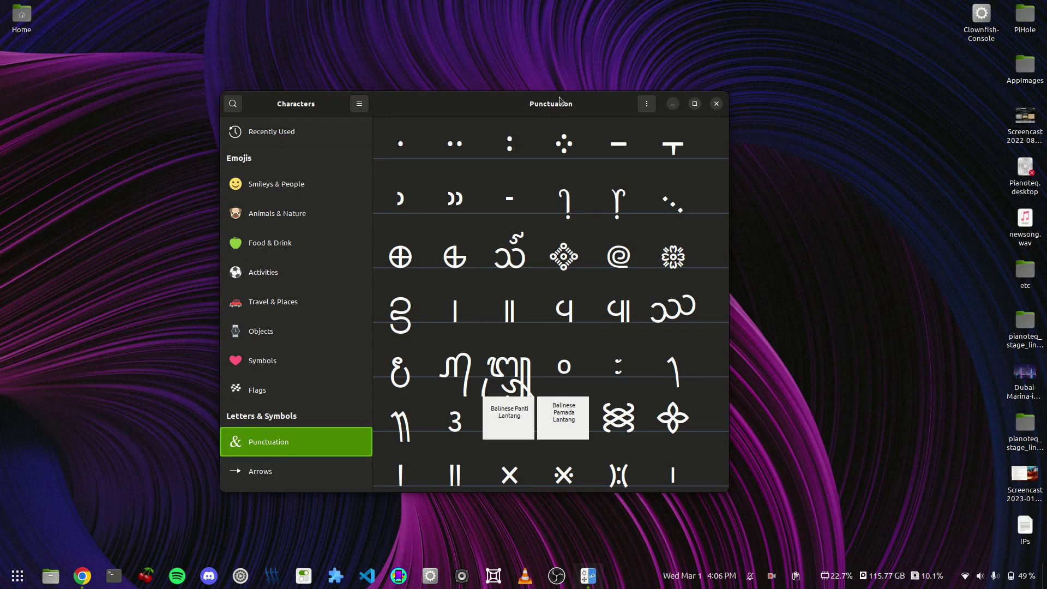
Search the desktop for "laughing" and copy the Rolling On The Floor Laughing emoji
key("super")
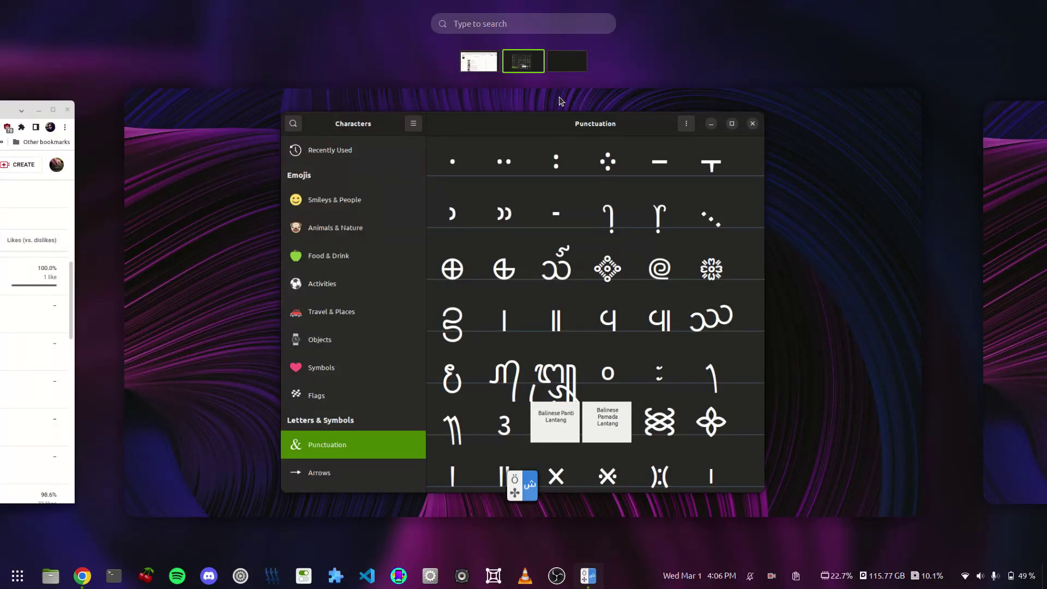
type("laughing")
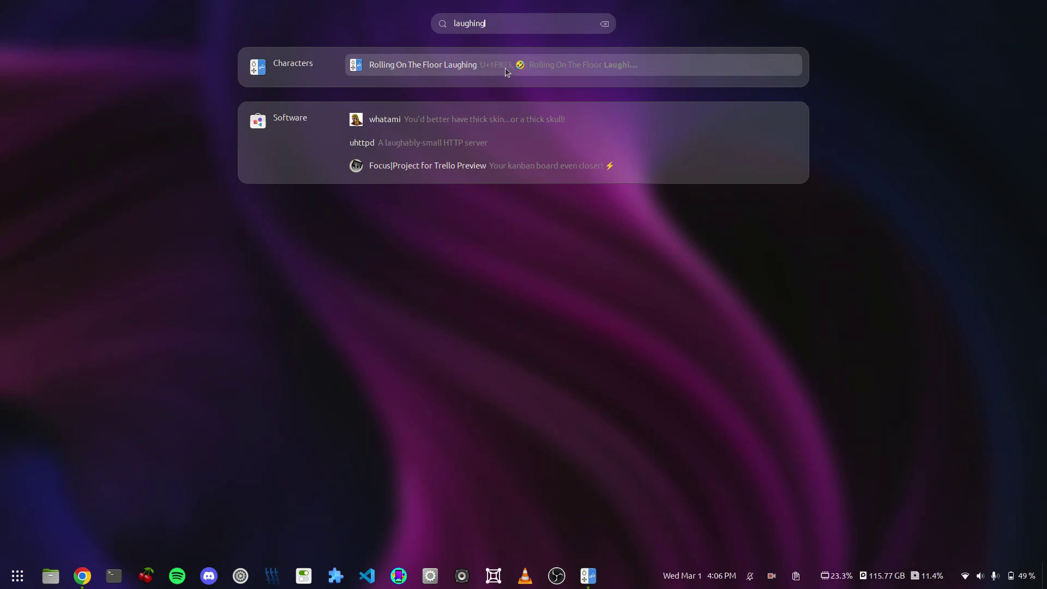
key("ctrl+a")
key("Left")
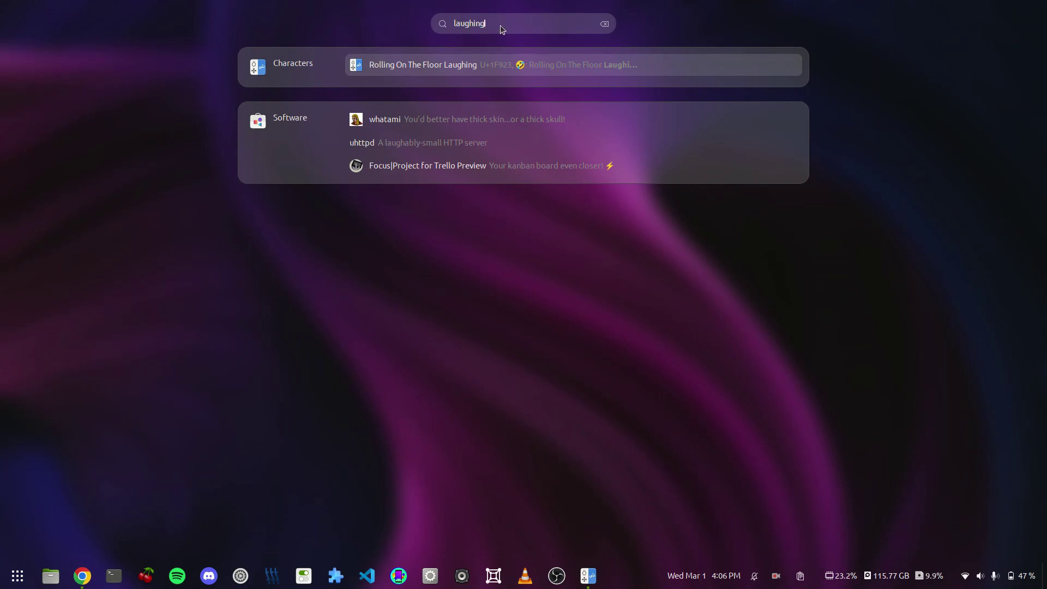
key("Return")
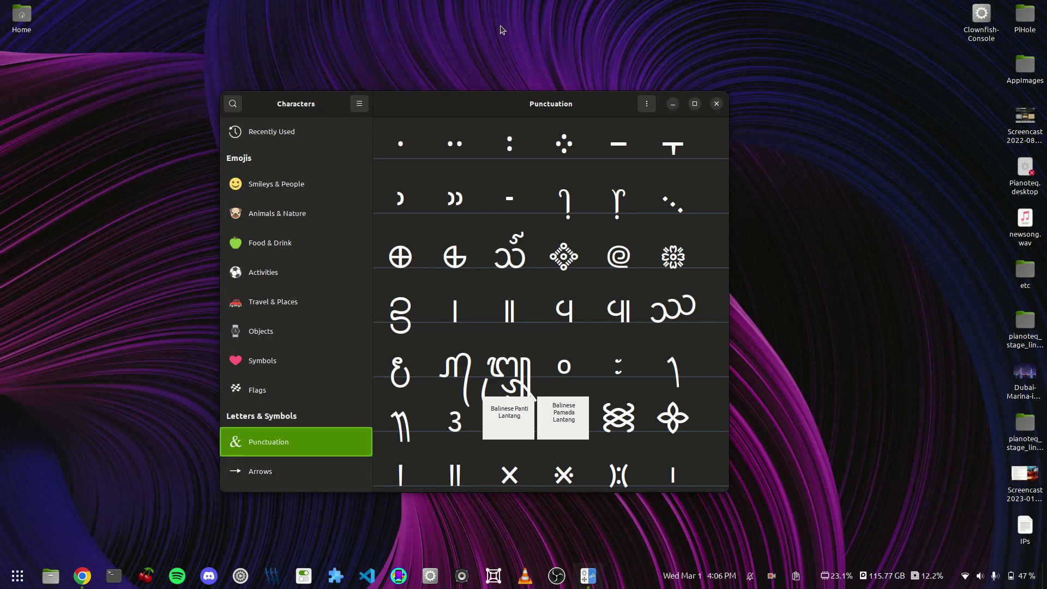
Search the desktop for "text" and open the text editor with a blank document
key("super")
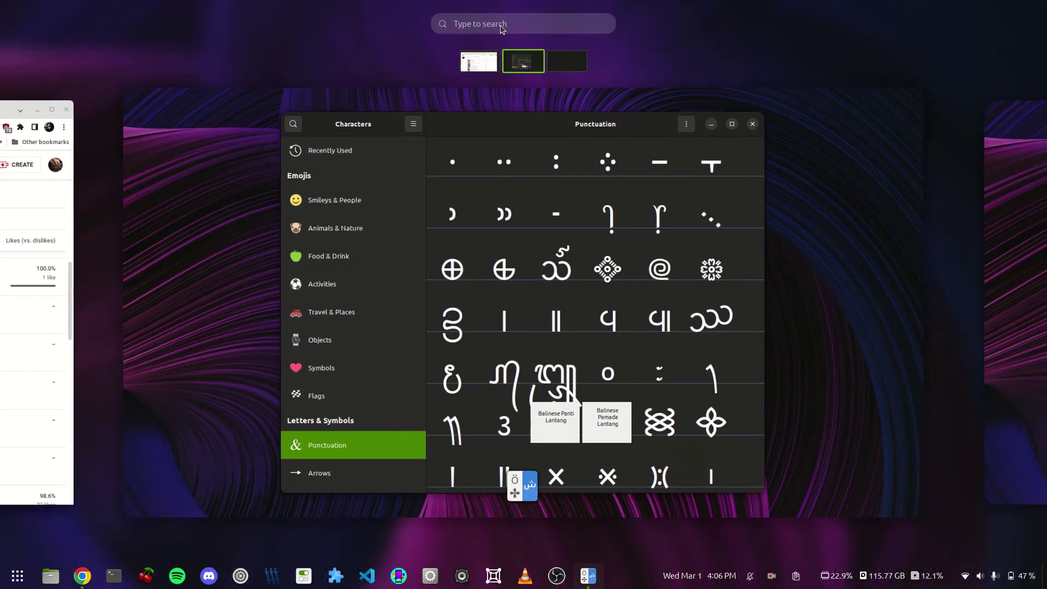
type("text")
key("Return")
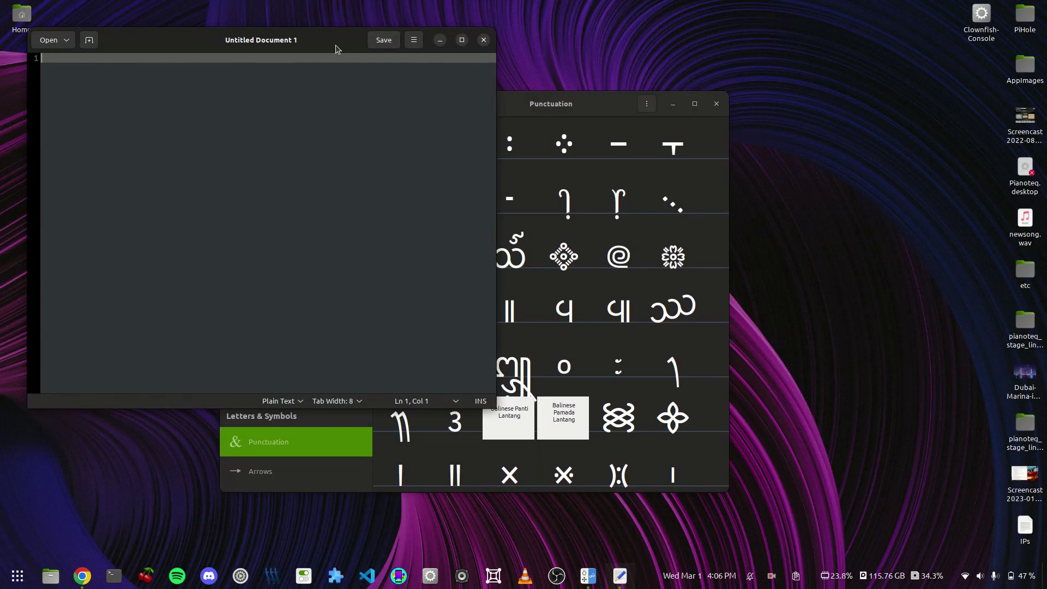
Paste the laughing emoji seven times on the first line and start a new line
key("ctrl+v")
key("ctrl+v")
key("ctrl+v")
key("ctrl+v")
key("ctrl+v")
key("ctrl+v")
key("ctrl+v")
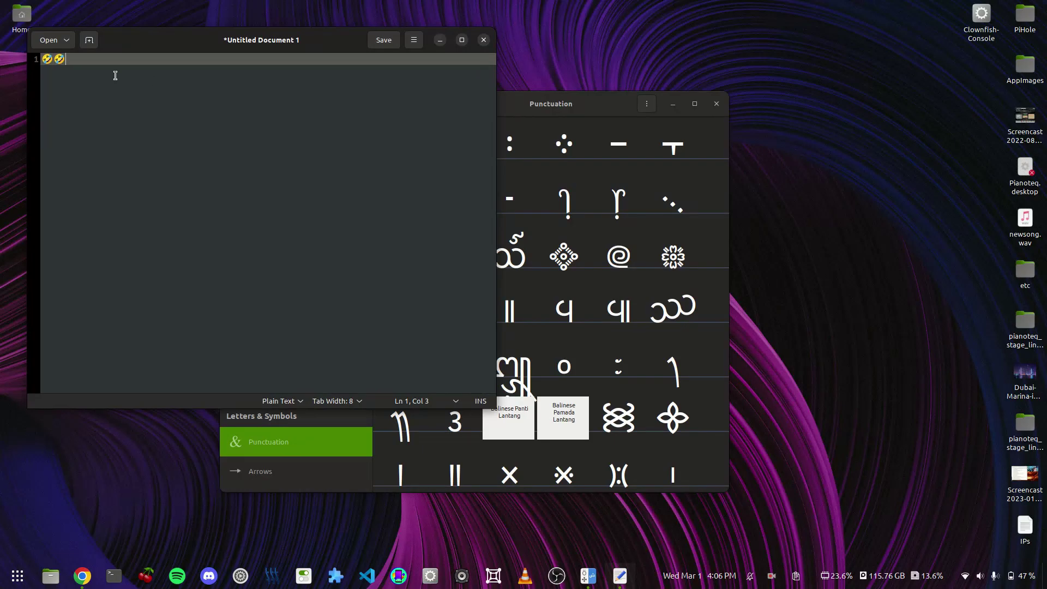
key("Return")
Add rows of three, two, one, one and one laughing emojis below, followed by a blank line
key("ctrl+v")
key("ctrl+v")
key("ctrl+v")
key("Return")
key("ctrl+v")
key("ctrl+v")
key("Return")
key("ctrl+v")
key("Return")
key("ctrl+v")
key("Return")
type("🤣")
key("Return")
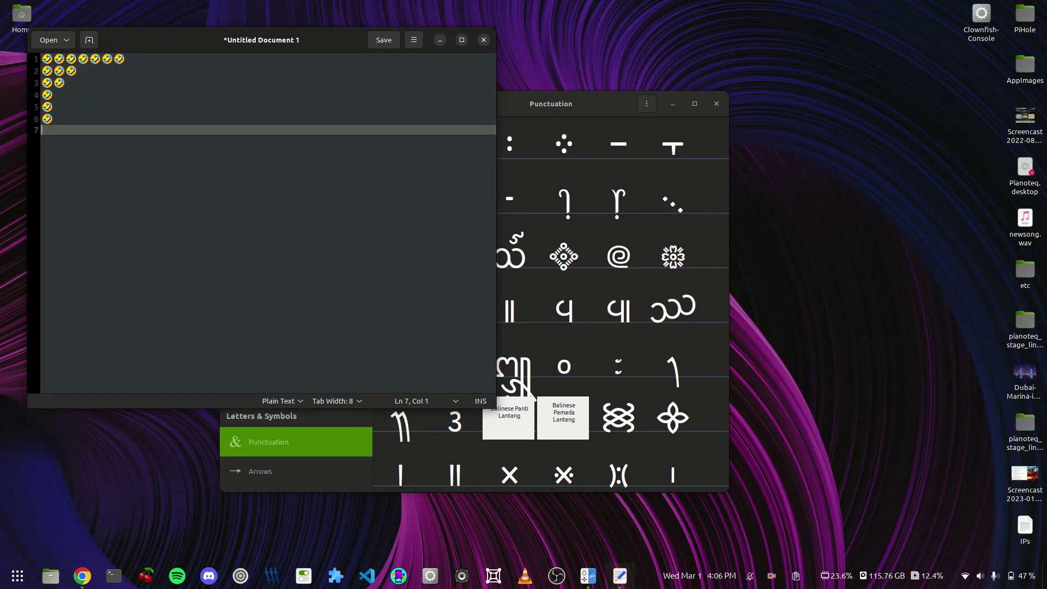
key("Return")
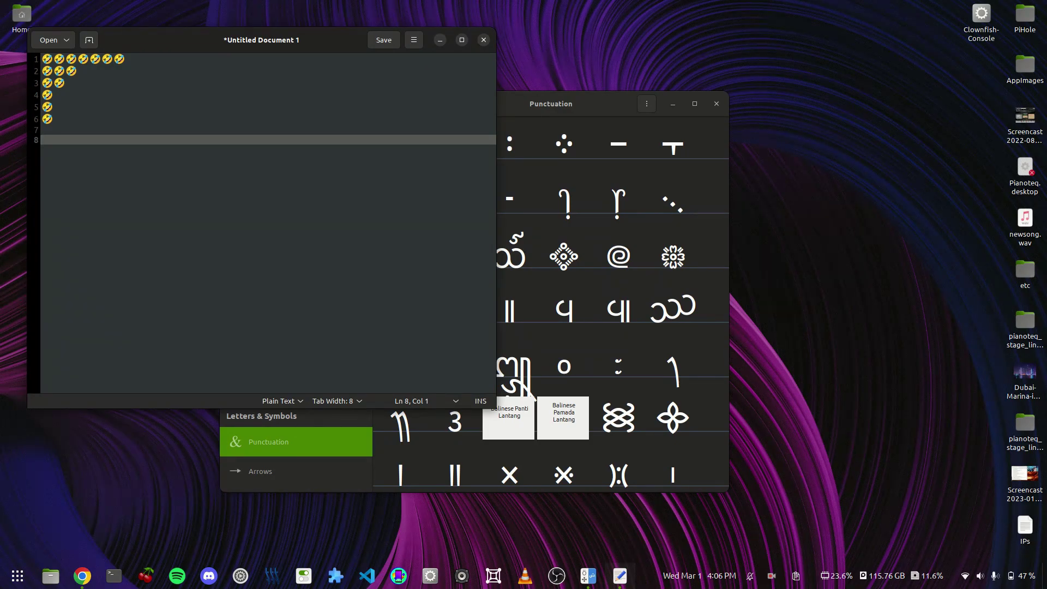
Search the desktop for "apple" and copy the Red Apple emoji
key("super")
type("apl")
key("BackSpace")
type("ple")
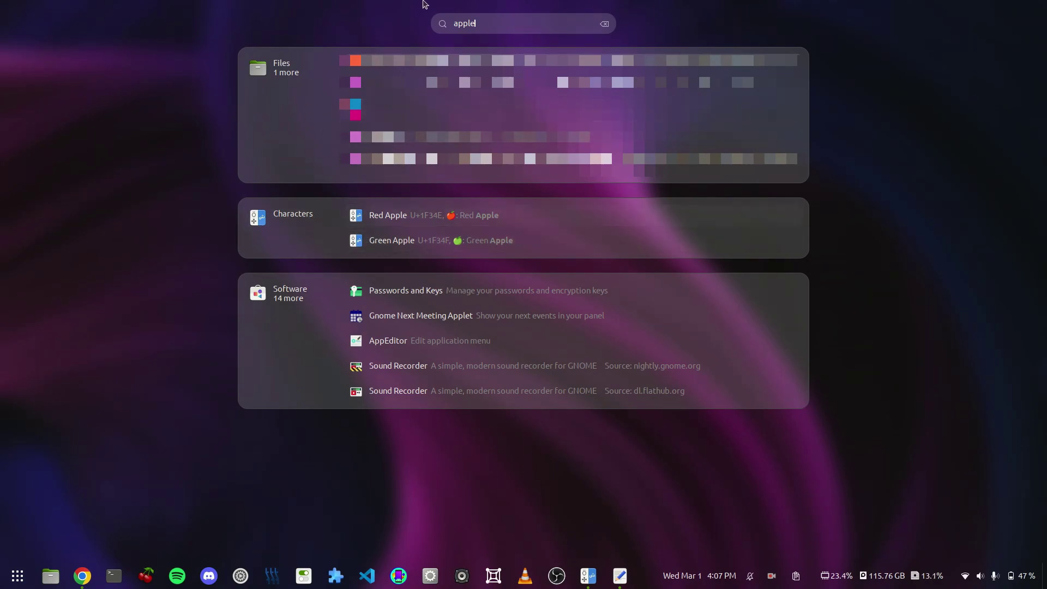
key("Down")
key("Down")
key("Down")
key("Down")
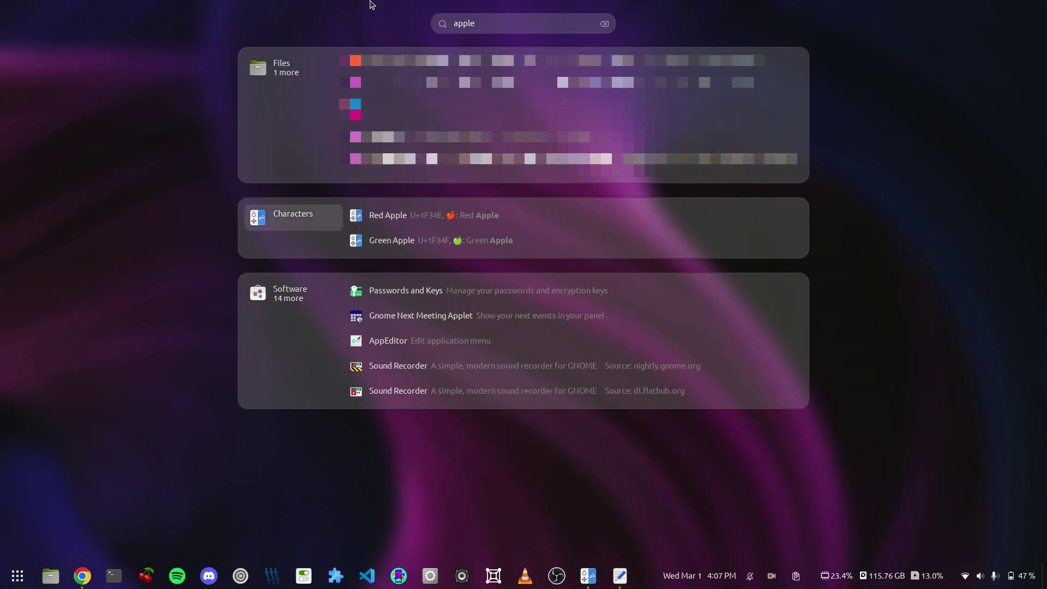
left_click(429, 222)
Paste the red apple from line 8 in rows of three, two, one, one and one, followed by a blank line
key("ctrl+v")
key("ctrl+v")
key("ctrl+v")
key("Return")
key("ctrl+v")
key("ctrl+v")
key("Return")
key("ctrl+v")
key("Return")
key("ctrl+v")
key("Return")
key("ctrl+v")
key("Return")
key("Return")
Paste four more rows with a single red apple each and leave two blank lines below them
key("ctrl+v")
key("Return")
key("ctrl+v")
key("Return")
key("ctrl+v")
key("Return")
key("ctrl+v")
key("Return")
key("Return")
key("Return")
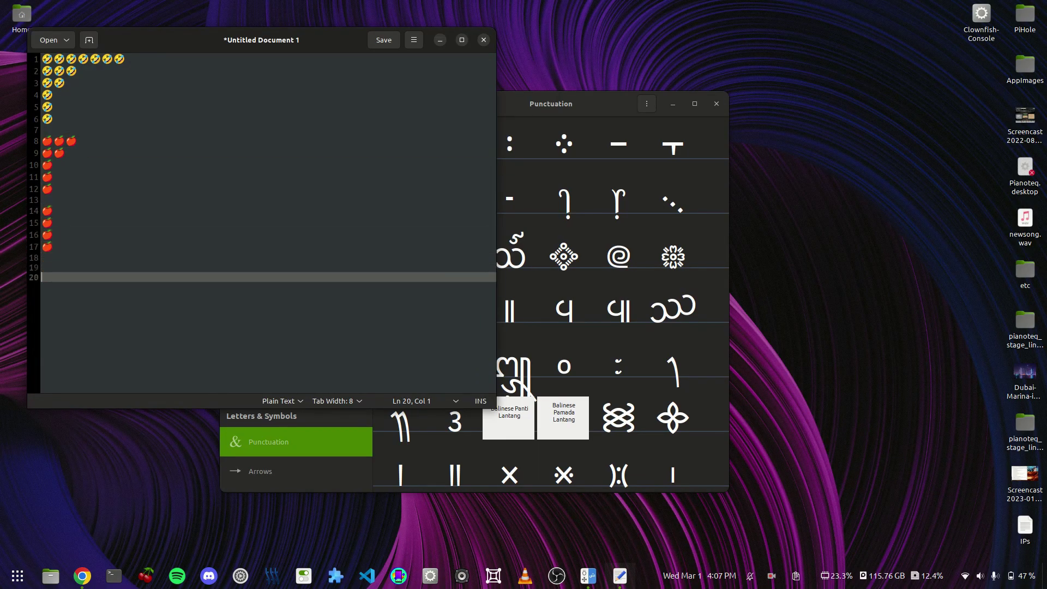
Search the desktop for "angry" and copy the Angry Face emoji
key("super")
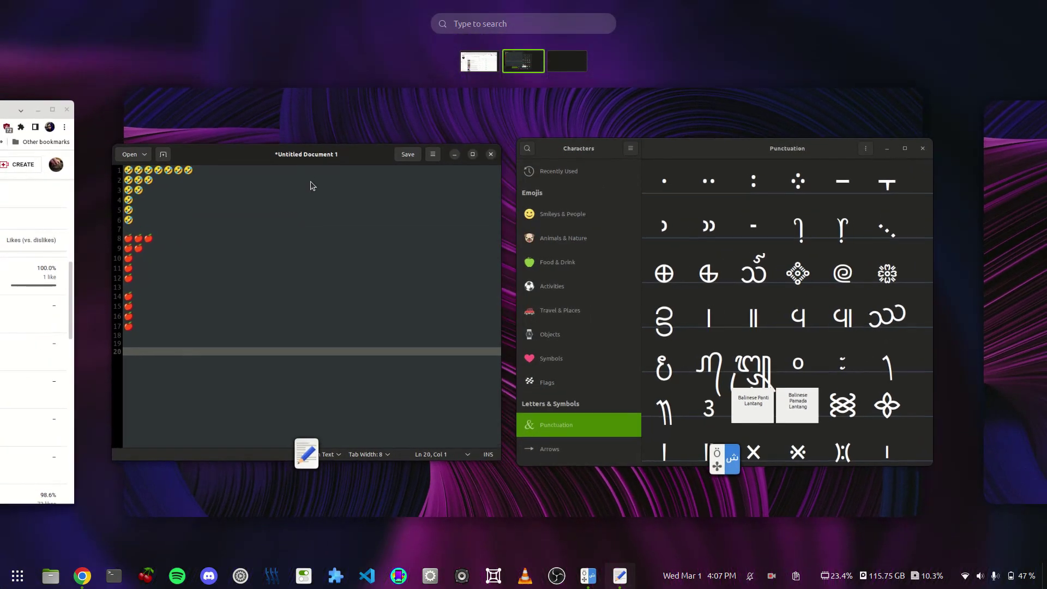
type("angry")
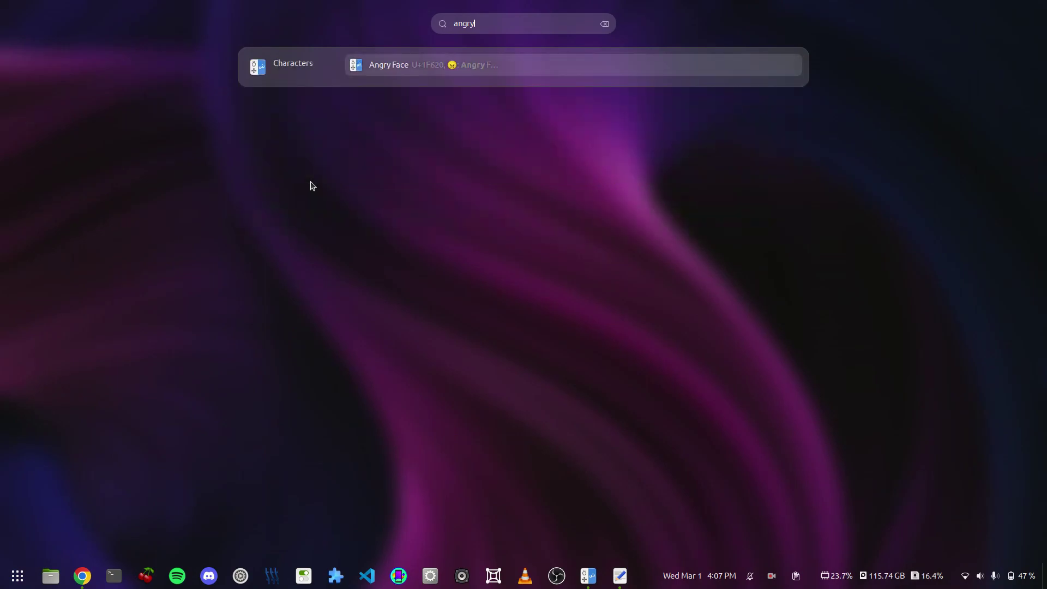
key("Return")
Paste a row of two angry faces and four single-face rows from line 20, then another single-face row after a blank line
key("ctrl+v")
key("ctrl+v")
key("Return")
type("😠")
key("Return")
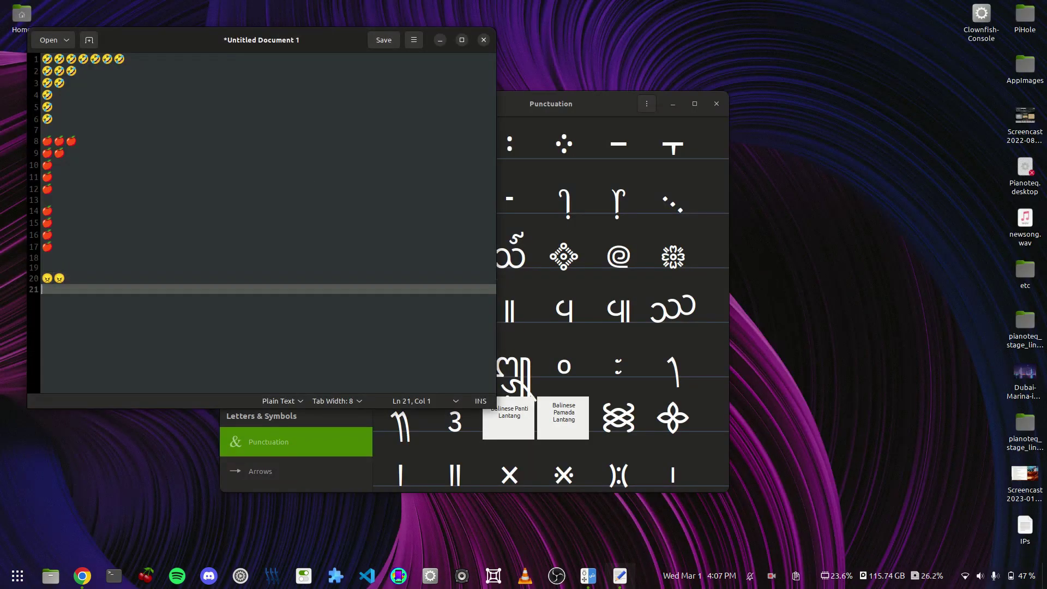
key("ctrl+v")
key("Return")
key("ctrl+v")
key("Return")
key("ctrl+v")
key("Return")
key("Return")
key("ctrl+v")
key("Return")
Paste nine angry faces in a row on line 27
key("ctrl+v")
key("ctrl+v")
key("ctrl+v")
key("ctrl+v")
key("ctrl+v")
key("ctrl+v")
key("ctrl+v")
key("ctrl+v")
key("ctrl+v")
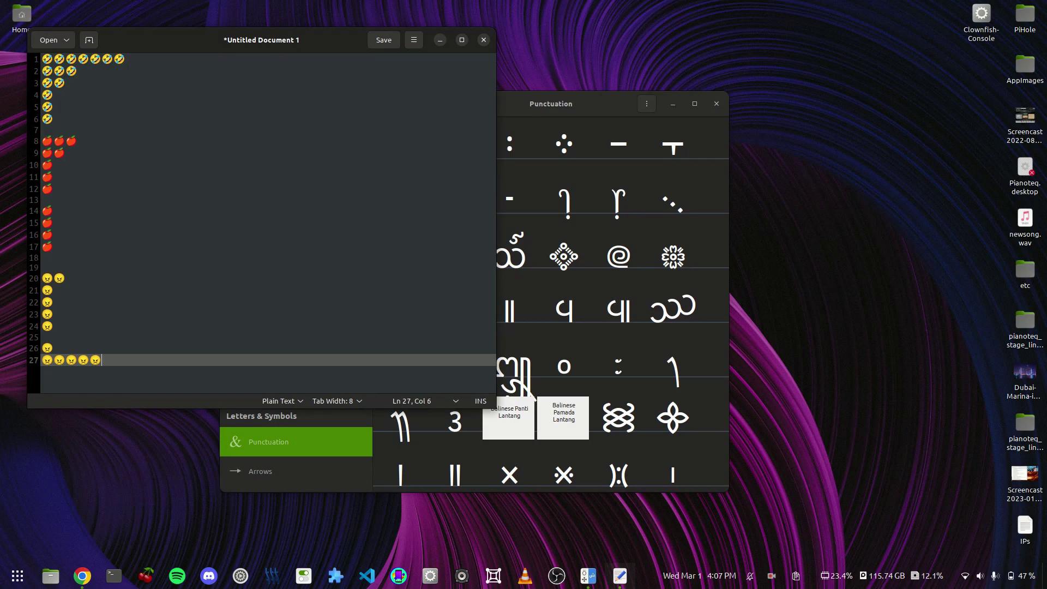
Add angry faces to the rows above, giving lines 21 to 23 three each, line 25 four and line 26 two
key("Up")
key("Left")
key("Up")
type("😠")
key("ctrl+v")
key("ctrl+v")
type("😠")
key("Up")
key("Up")
key("ctrl+v")
key("Up")
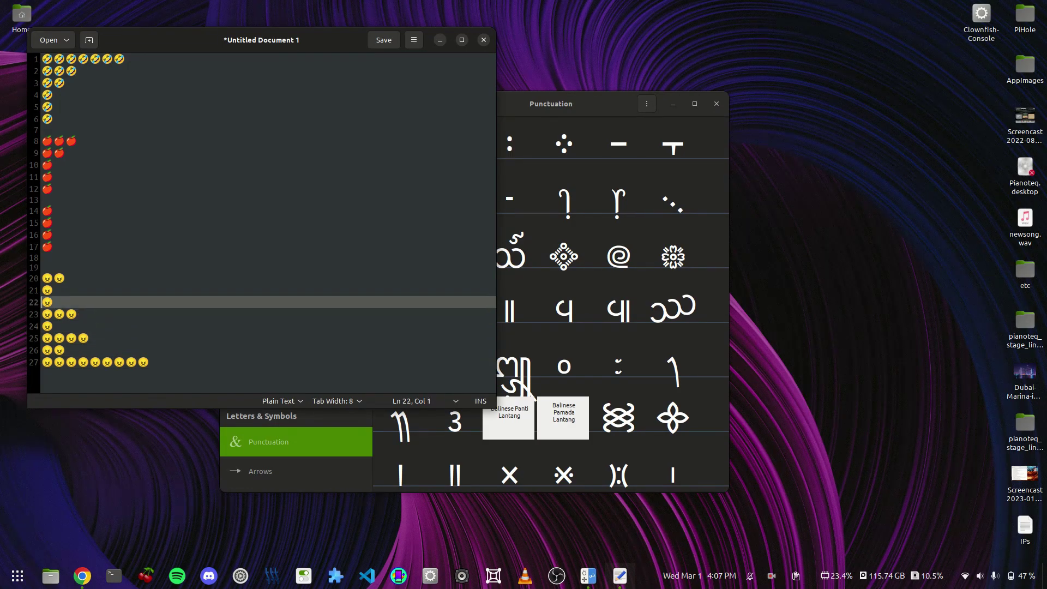
key("ctrl+v")
key("ctrl+v")
key("Up")
key("ctrl+v")
key("ctrl+v")
Bring the Characters window to the front, reposition it and look through its Punctuation characters
left_click_drag(570, 113, 603, 118)
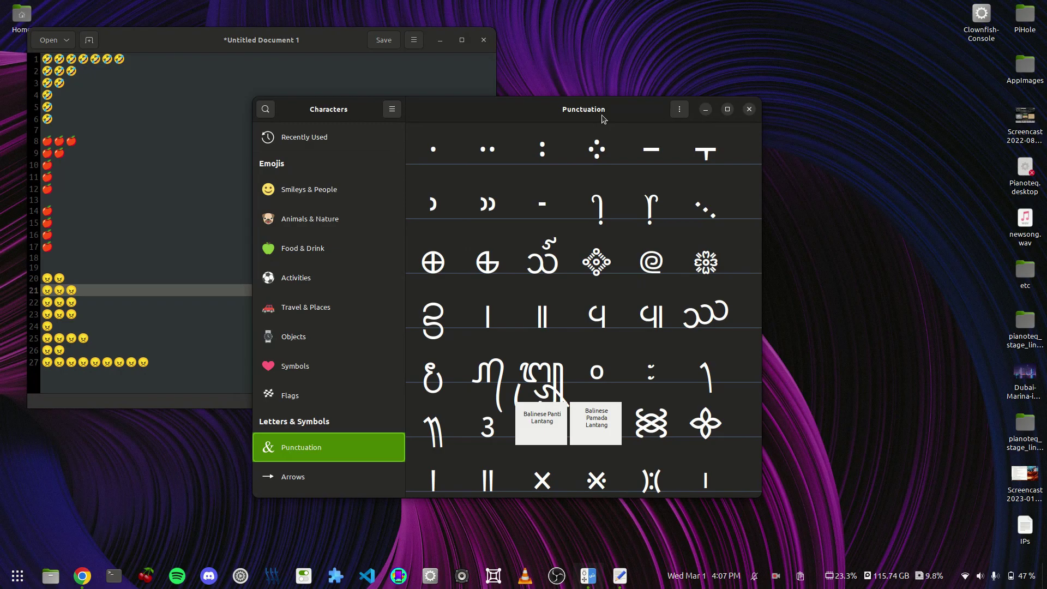
key("super")
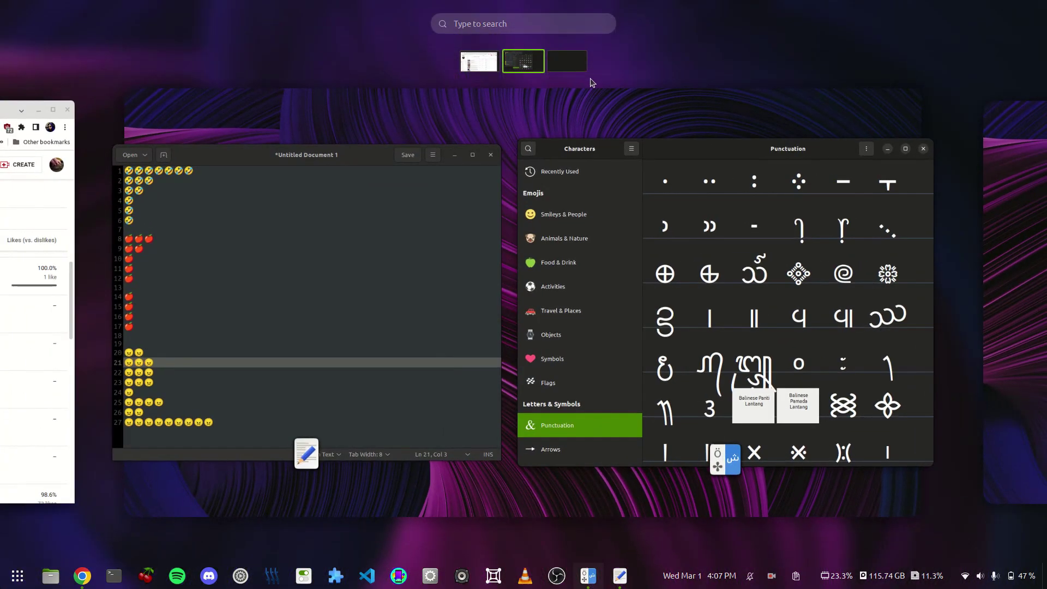
key("super")
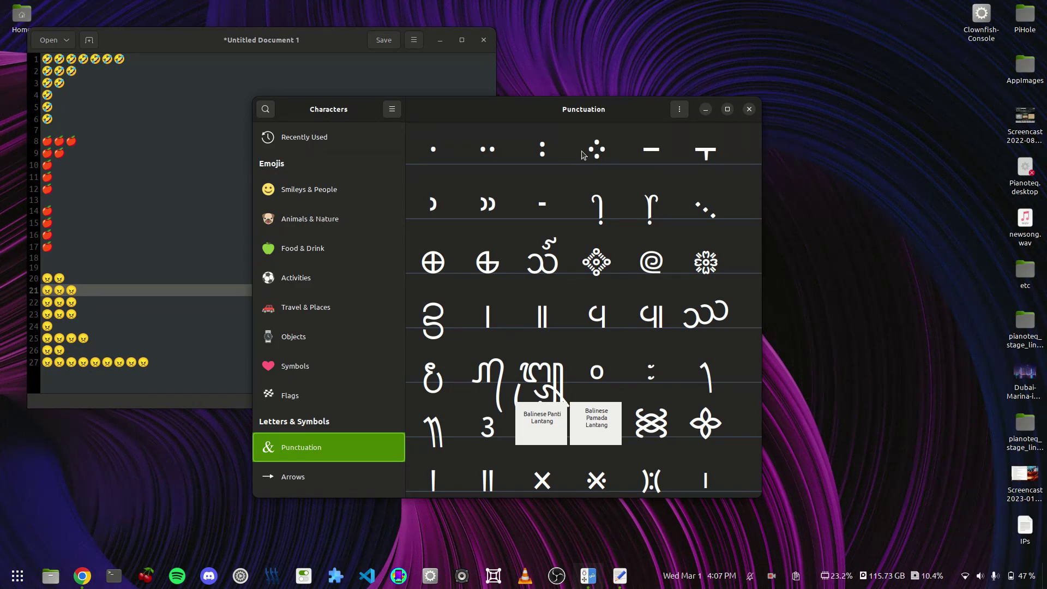
left_click_drag(574, 112, 594, 120)
scroll(565, 296, "down", 15)
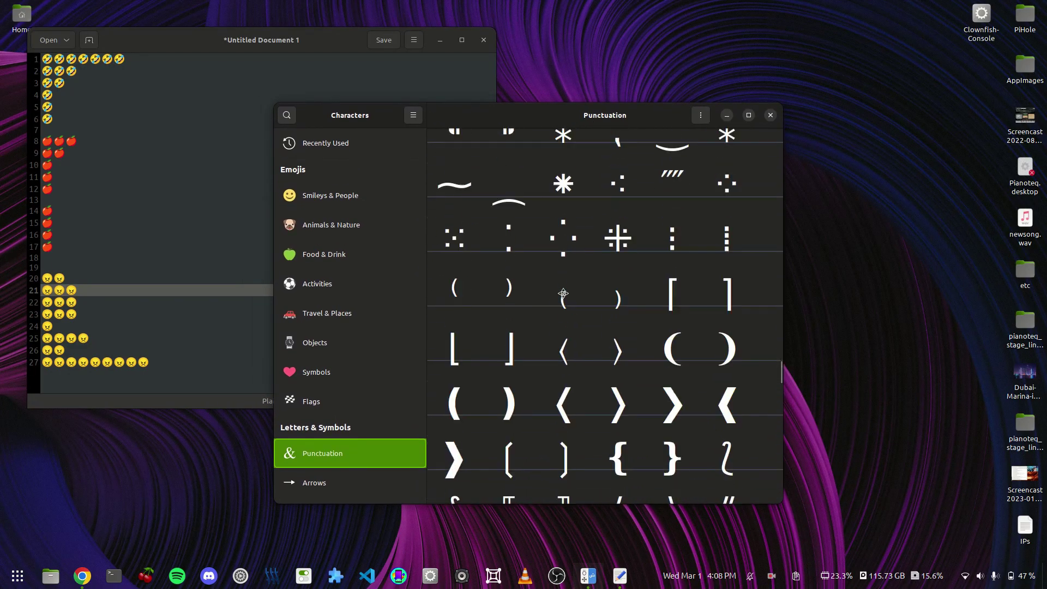
Browse the Smileys & People emoji category
left_click(349, 195)
scroll(527, 314, "down", 20)
scroll(527, 314, "up", 17)
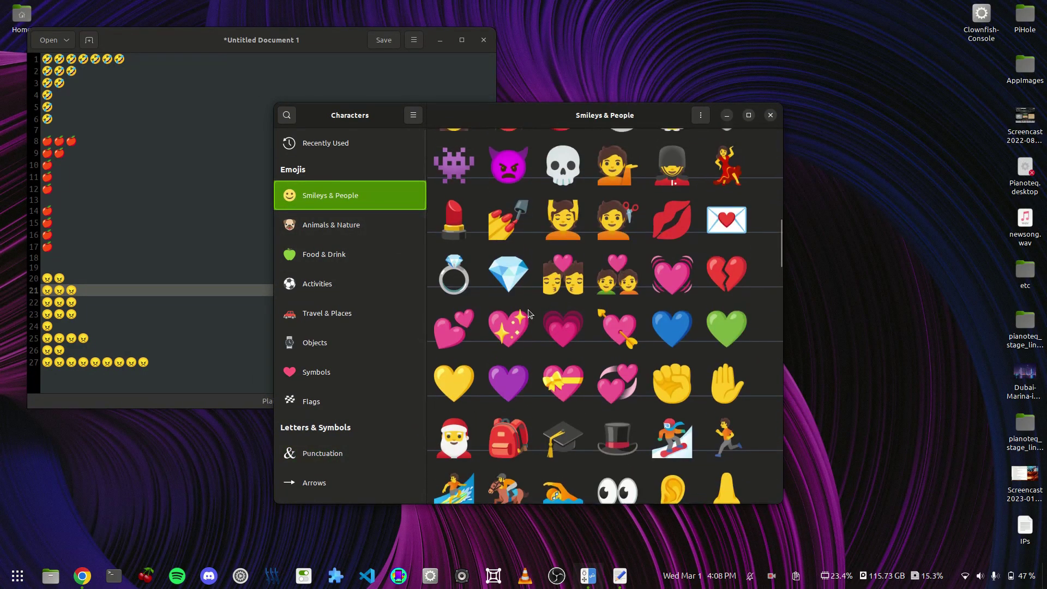
scroll(527, 314, "down", 4)
scroll(527, 314, "up", 5)
scroll(528, 314, "down", 5)
scroll(528, 309, "up", 5)
scroll(540, 262, "down", 5)
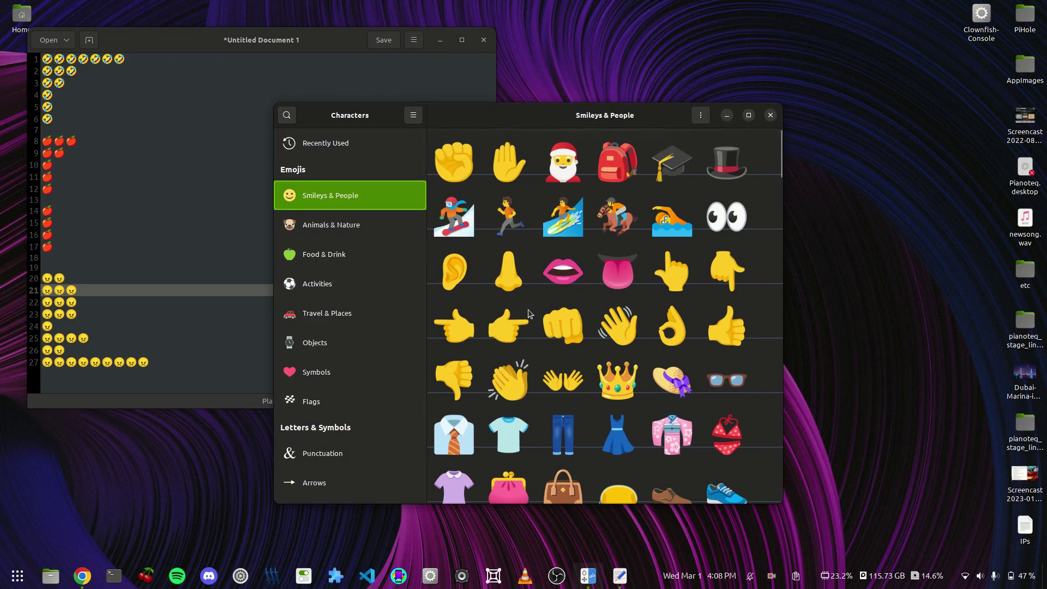
Search the Characters window for "laughing" and copy the Rolling On The Floor Laughing emoji from its details
left_click(286, 116)
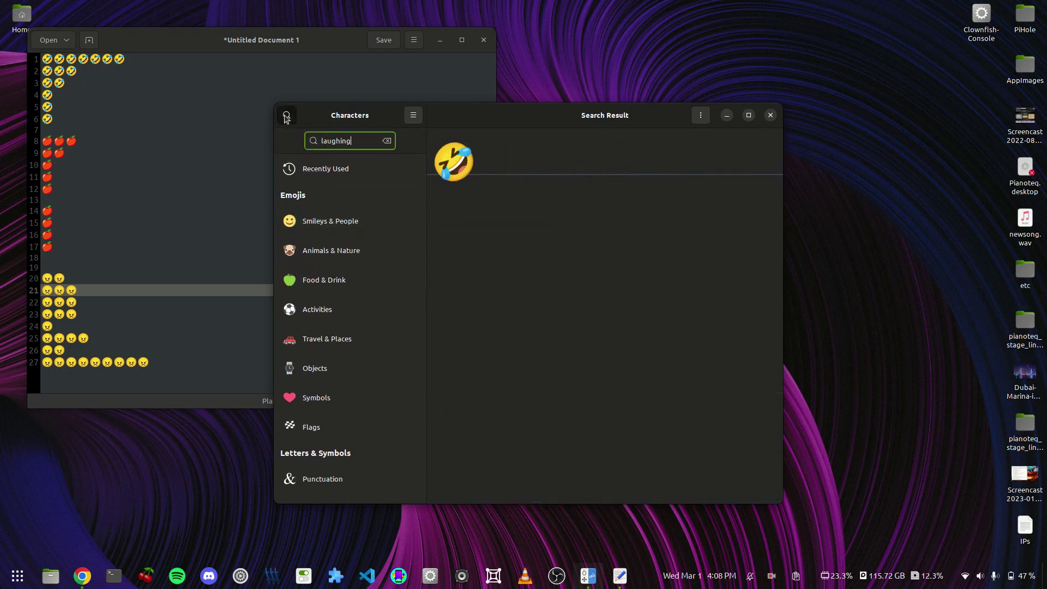
left_click(455, 162)
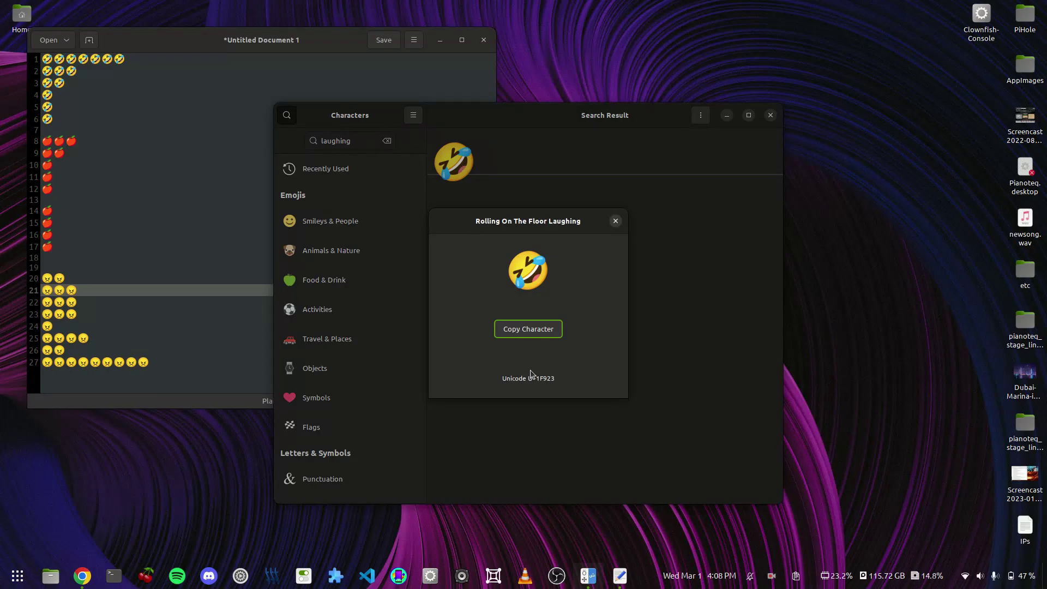
left_click_drag(526, 374, 562, 382)
left_click(545, 376)
left_click(547, 330)
Paste nine laughing emojis on a new line at the end of the text document
left_click(75, 391)
key("Return")
key("ctrl+v")
key("ctrl+v")
key("ctrl+v")
key("ctrl+v")
key("ctrl+v")
key("ctrl+v")
key("ctrl+v")
key("ctrl+v")
key("ctrl+v")
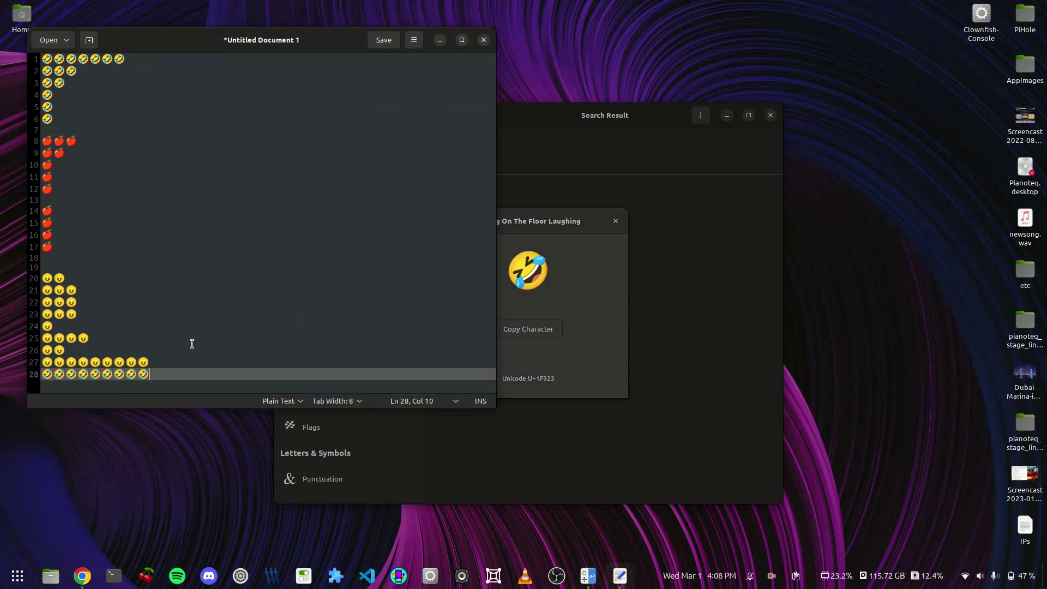
Close the laughing emoji's details and browse the Punctuation category
left_click(567, 332)
left_click(618, 221)
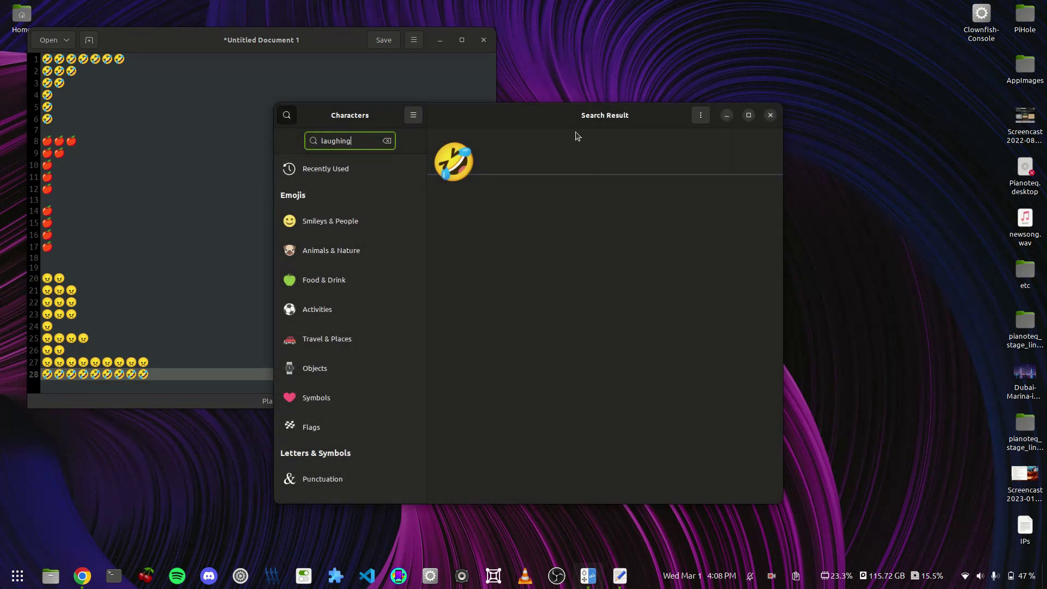
scroll(338, 343, "down", 5)
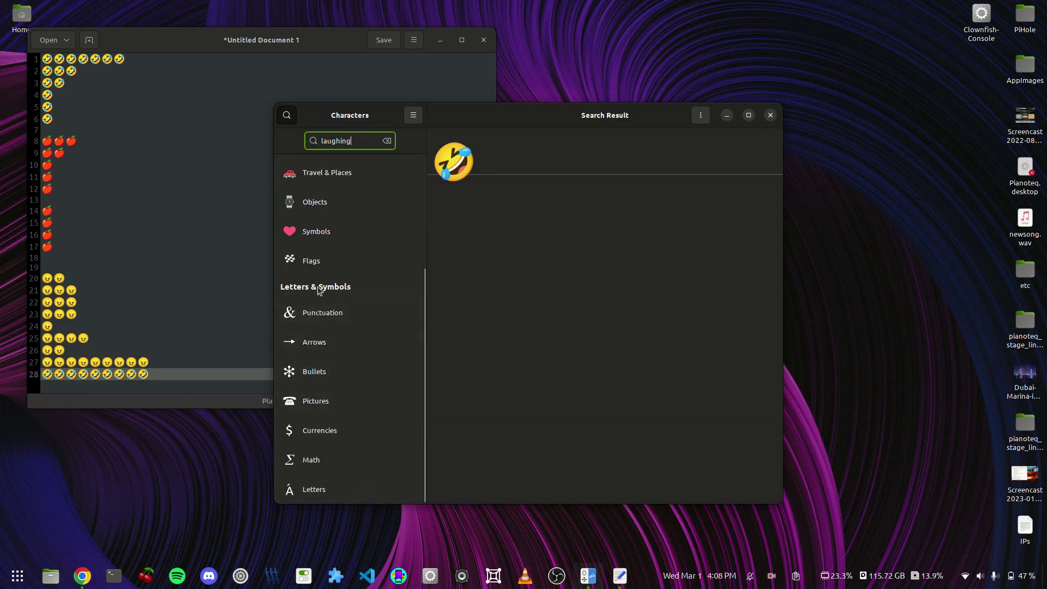
left_click(323, 311)
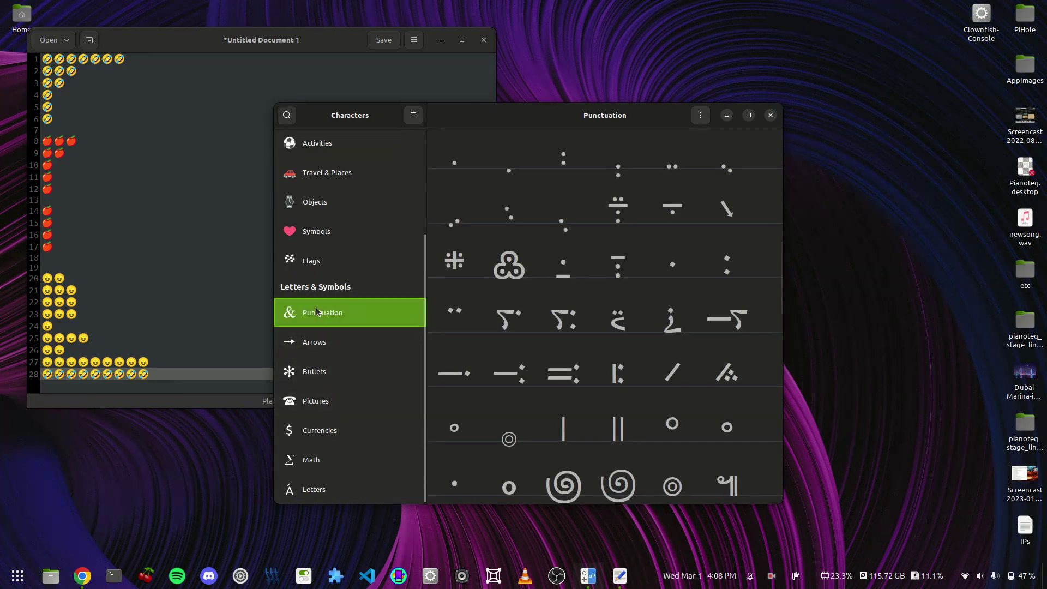
scroll(529, 296, "down", 2)
scroll(528, 296, "down", 4)
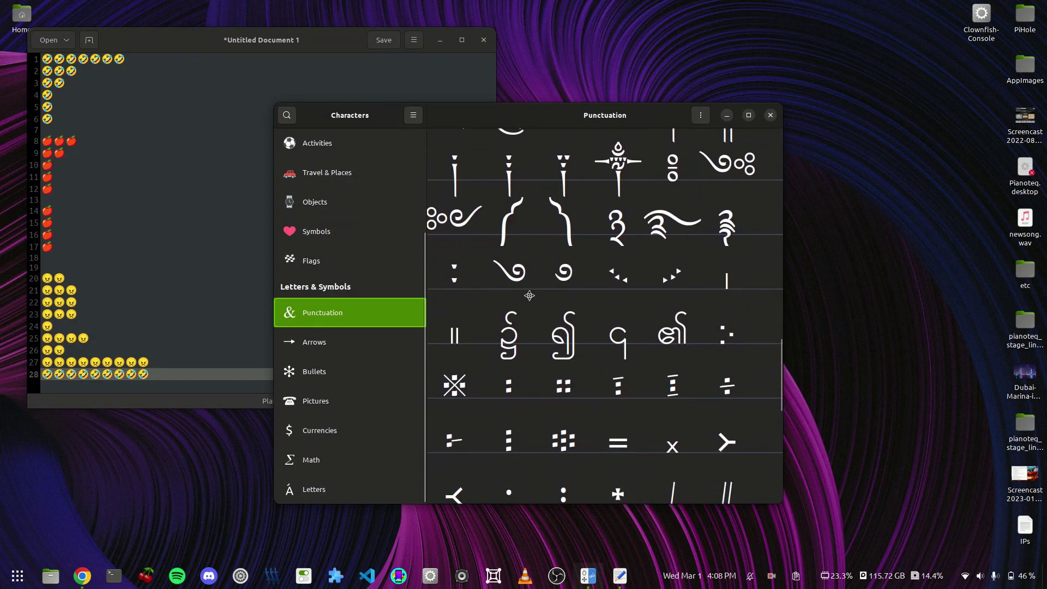
Find the Wiggly Vertical Line in the Punctuation category and copy it from its details
scroll(528, 295, "down", 1)
scroll(529, 295, "down", 7)
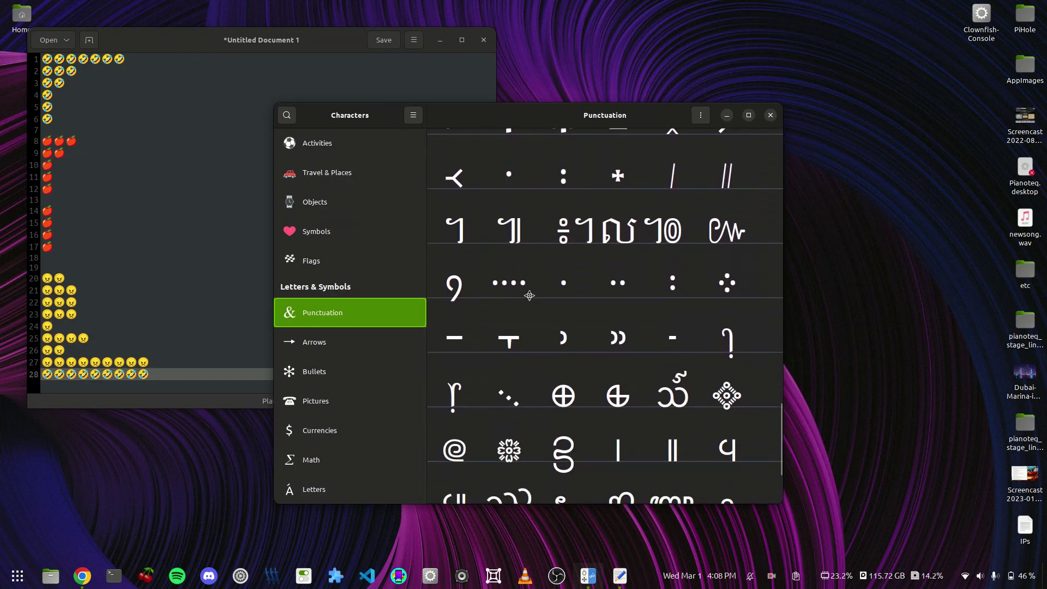
scroll(529, 296, "down", 8)
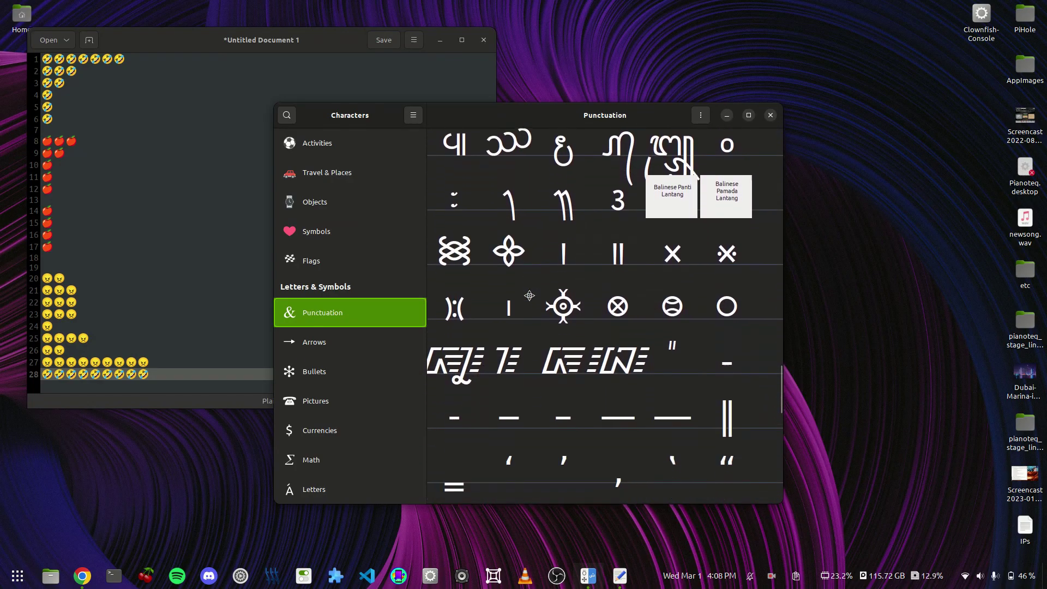
scroll(529, 296, "down", 10)
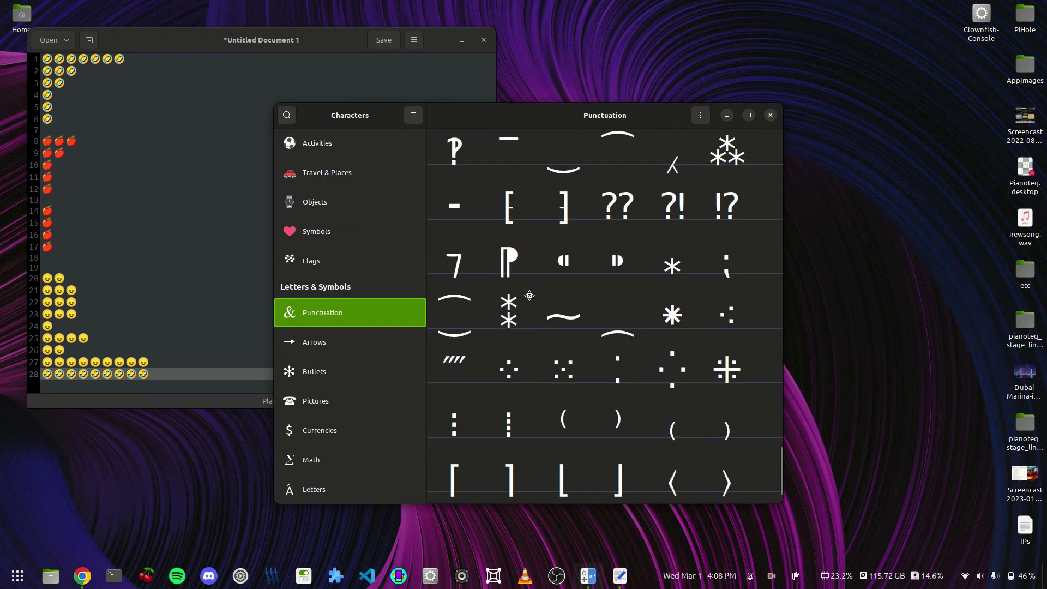
scroll(529, 299, "up", 3)
scroll(528, 298, "down", 3)
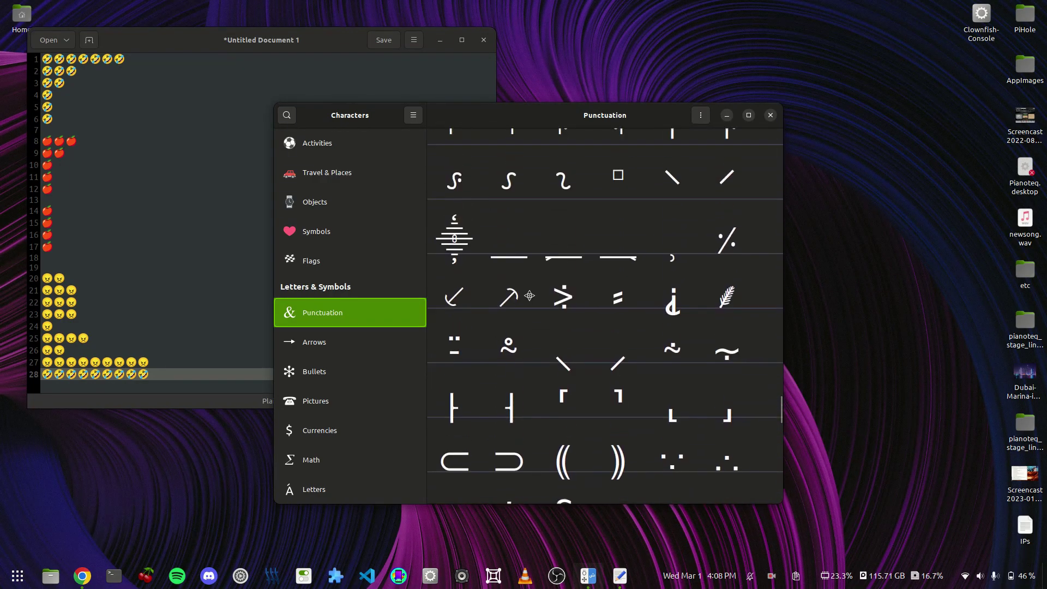
scroll(529, 299, "up", 1)
scroll(478, 267, "down", 6)
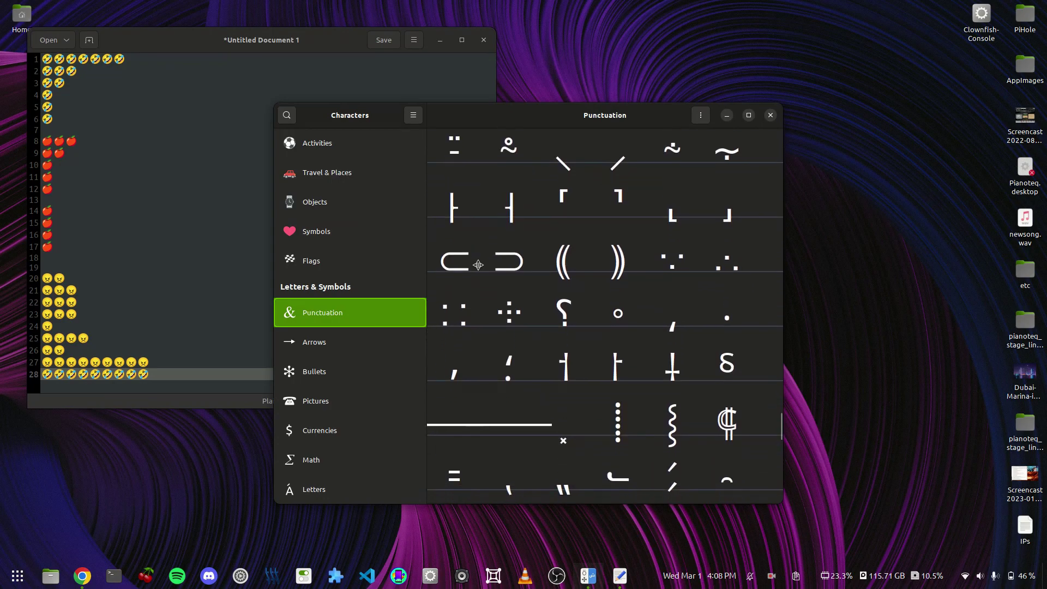
scroll(478, 265, "down", 4)
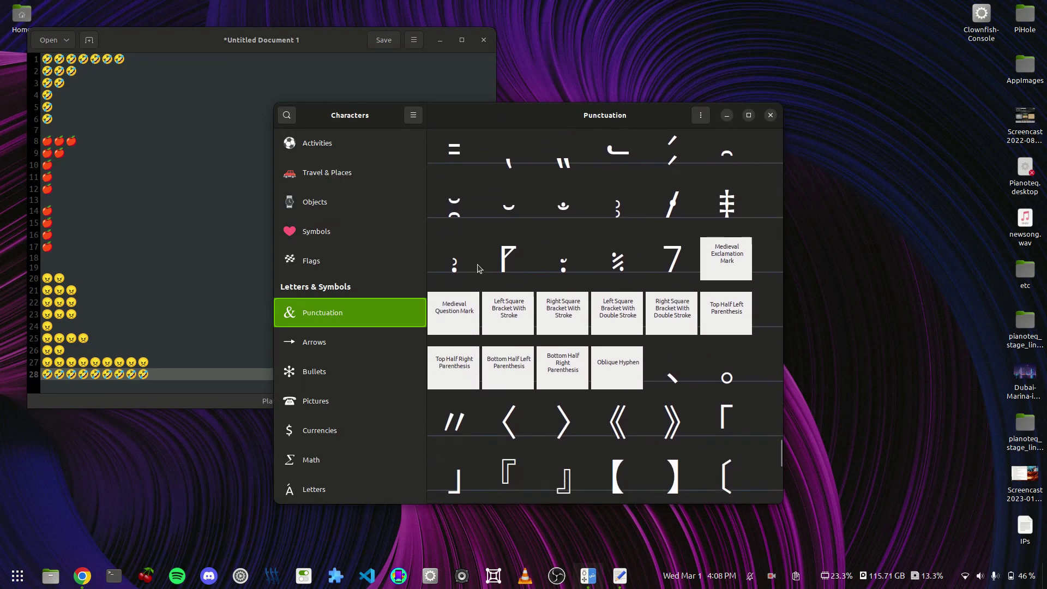
scroll(478, 267, "up", 4)
left_click(670, 283)
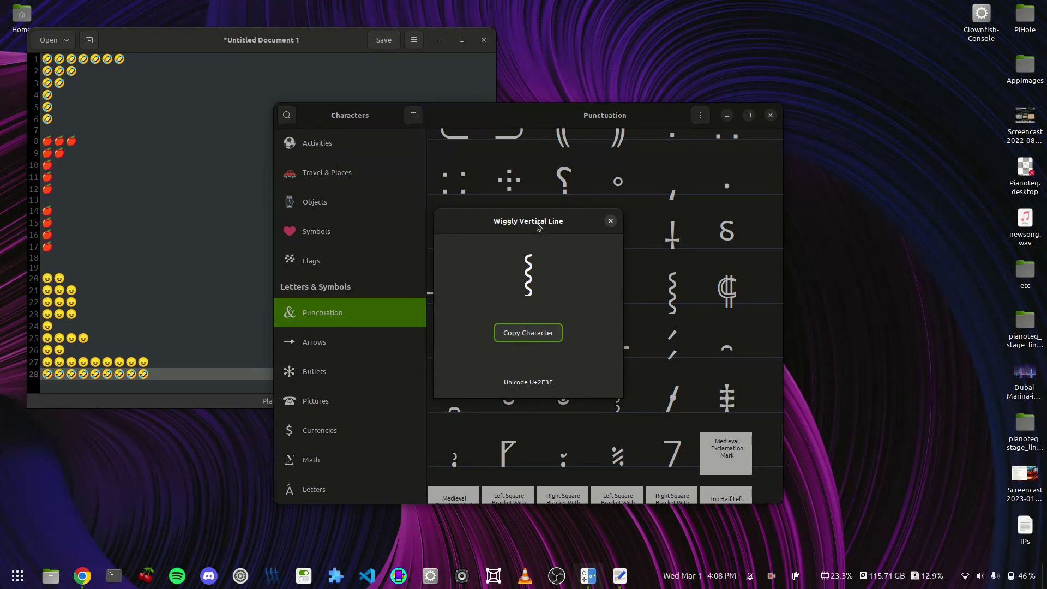
left_click_drag(507, 225, 550, 232)
left_click(551, 337)
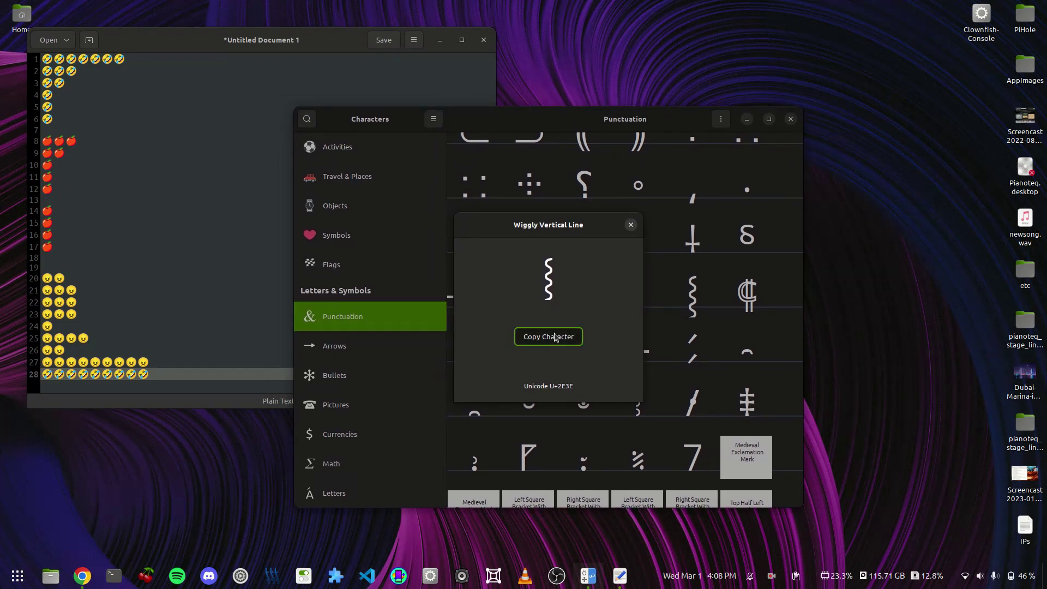
Paste the wiggly vertical line ten times after the laughing emojis on line 28 of the text document
left_click(169, 374)
key("ctrl+v")
key("ctrl+v")
key("ctrl+v")
key("ctrl+v")
key("ctrl+v")
key("ctrl+v")
key("ctrl+v")
key("ctrl+v")
key("ctrl+v")
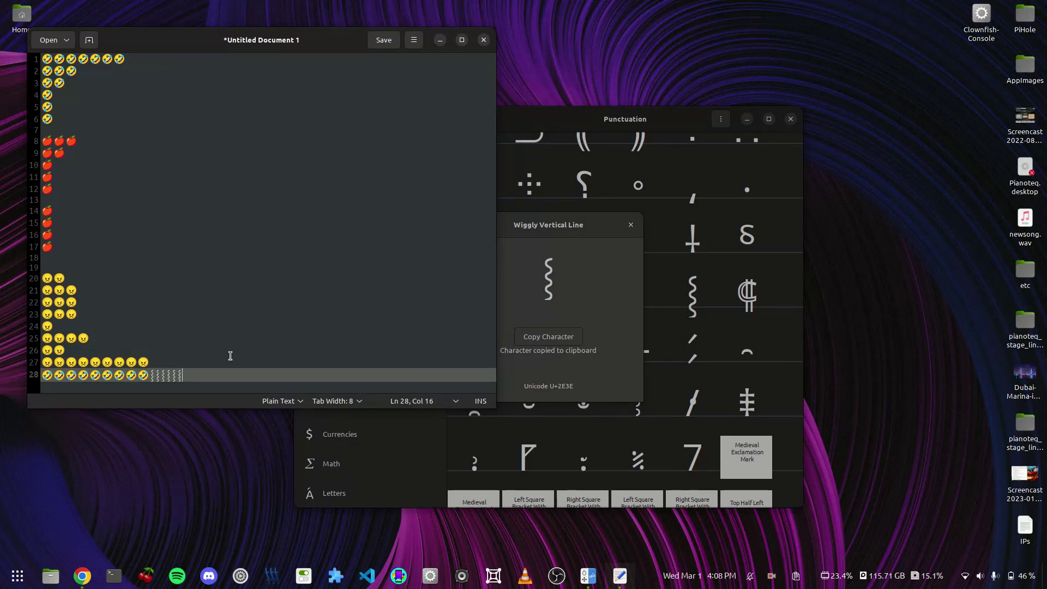
left_click(230, 355)
key("Left")
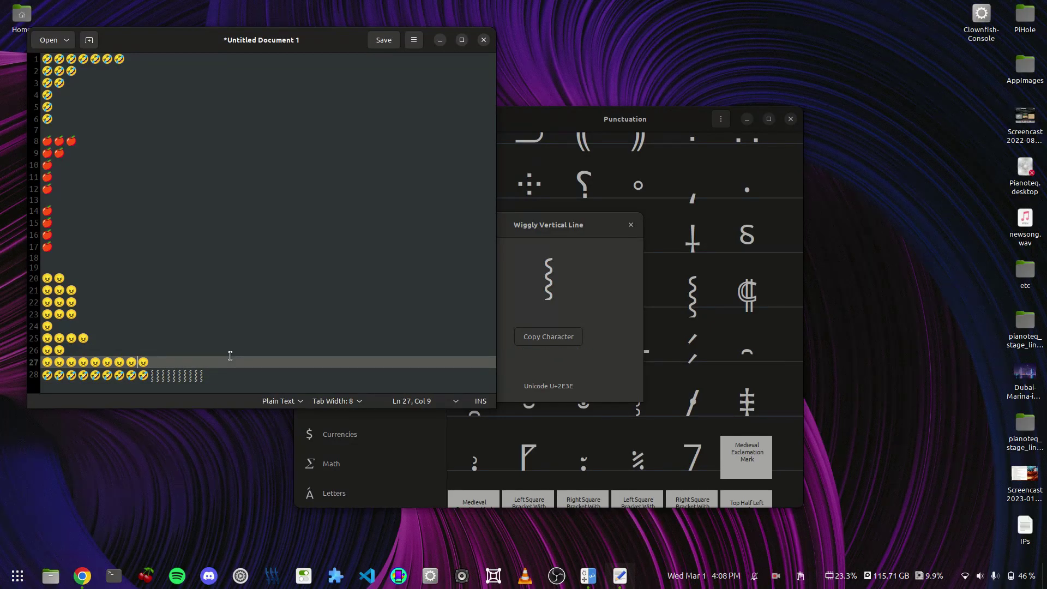
Close the wiggly line's details and examine the Unicode value of the Javanese Left Rerenggan character
left_click(564, 255)
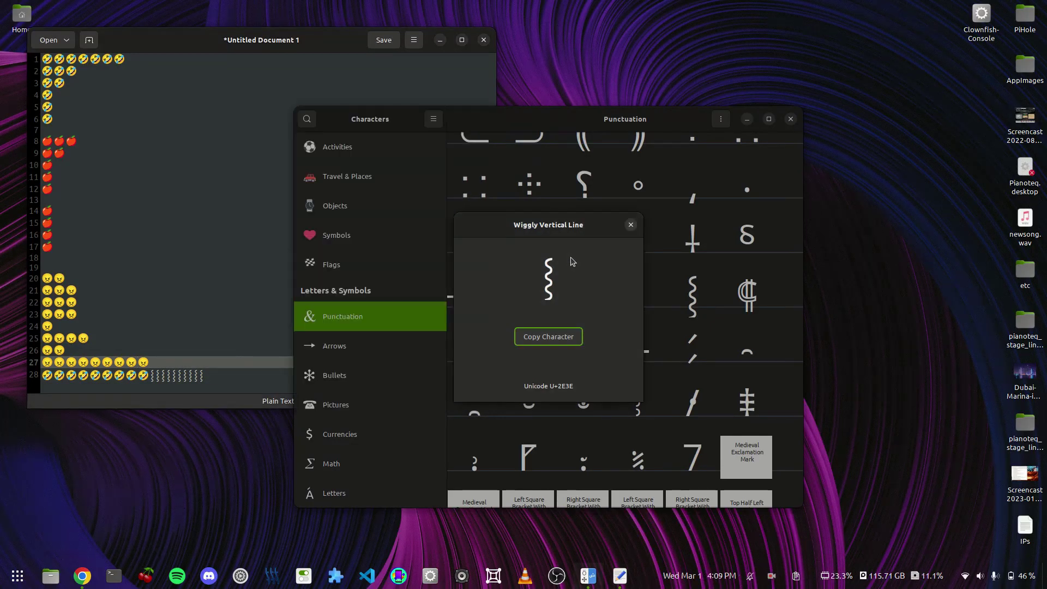
left_click(630, 226)
scroll(631, 226, "down", 15)
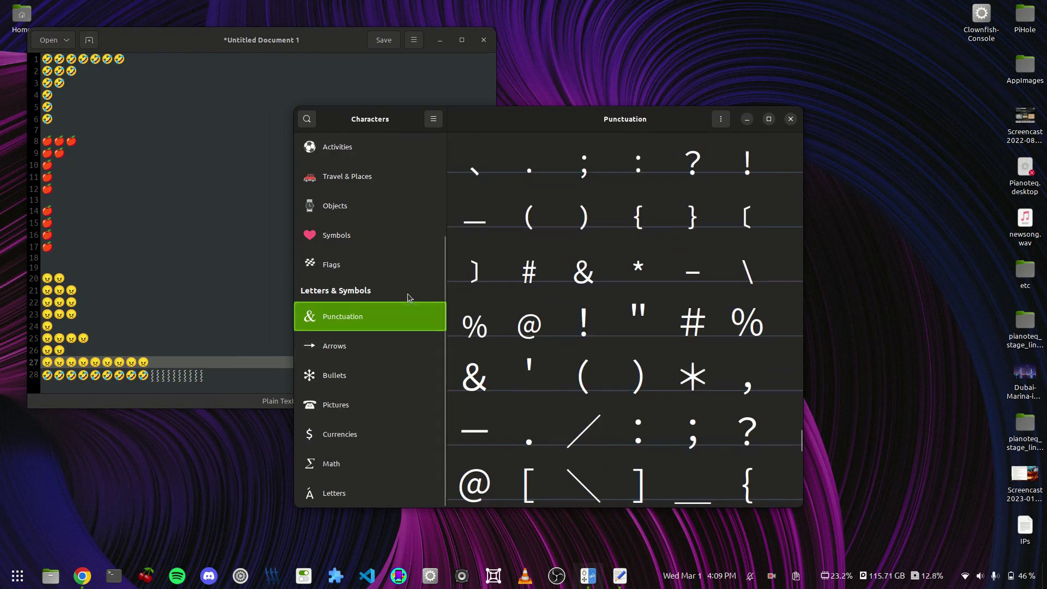
scroll(537, 276, "up", 5)
left_click(581, 266)
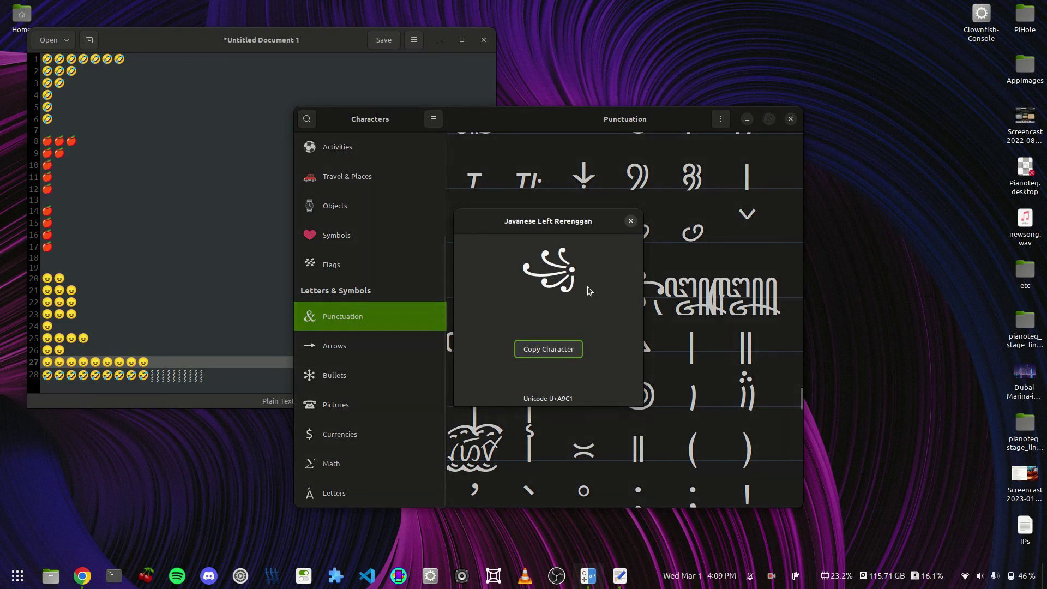
left_click_drag(552, 399, 590, 401)
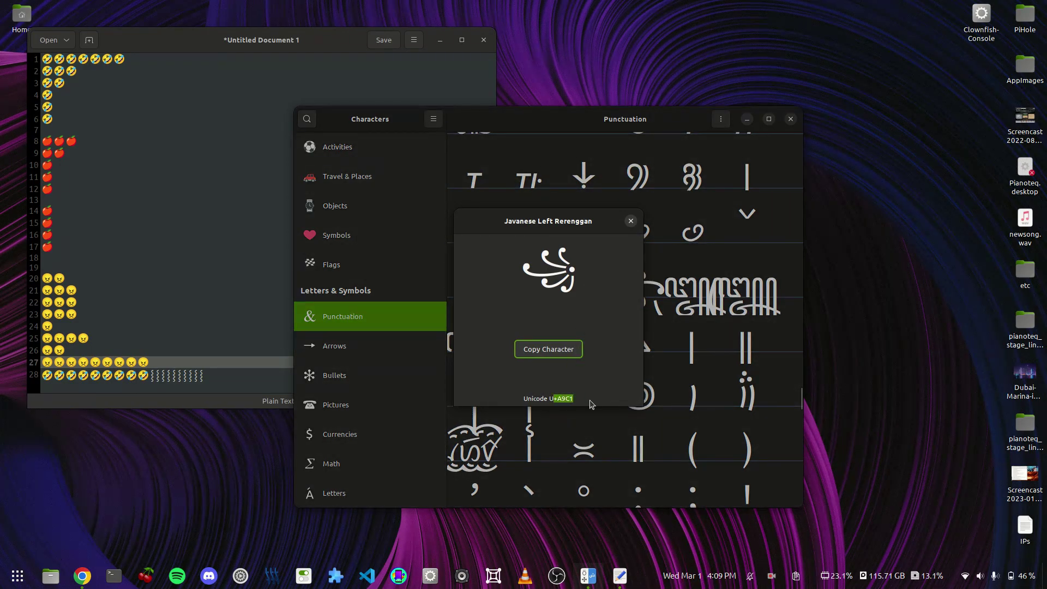
left_click(631, 221)
Copy the Javanese Pada Andap character and paste it three times after the apple on line 17 of the document
left_click(714, 299)
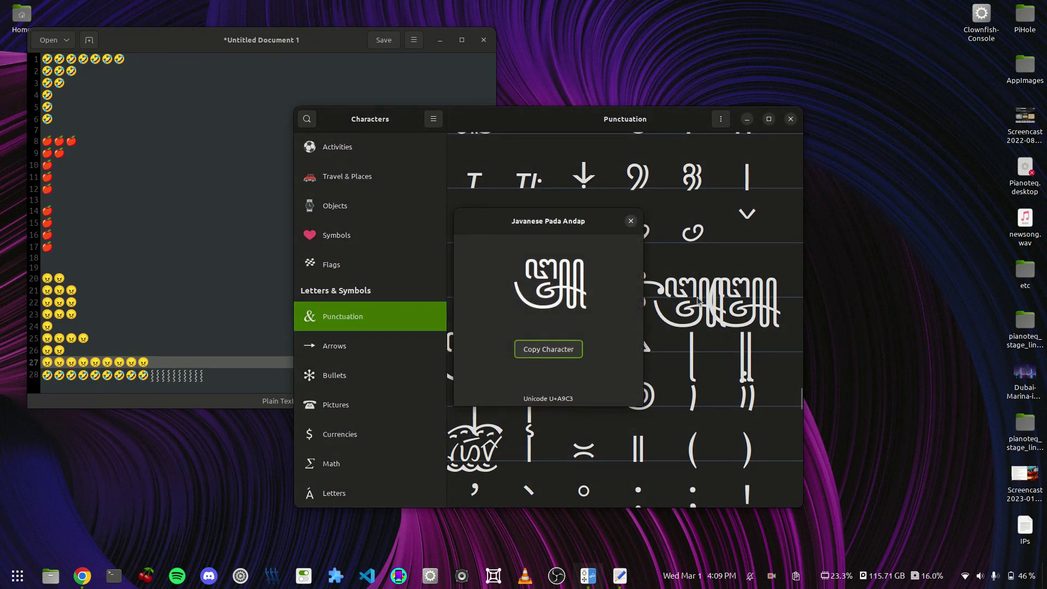
left_click(566, 348)
left_click(183, 244)
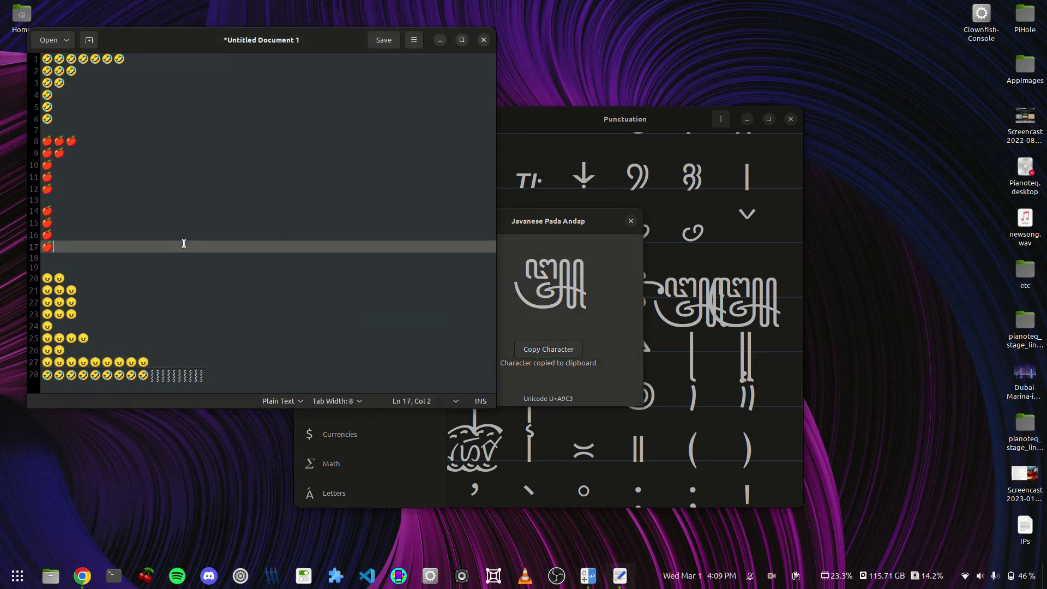
key("ctrl+v")
key("ctrl+v")
key("ctrl+v")
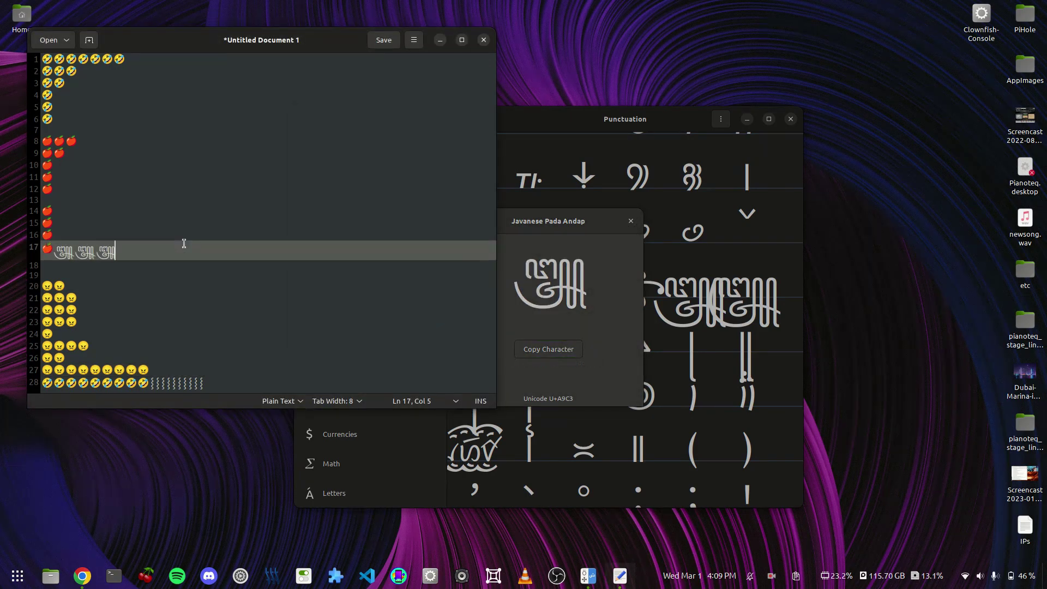
Close the Javanese Pada Andap details and browse the Pictures category
left_click(536, 224)
left_click(631, 221)
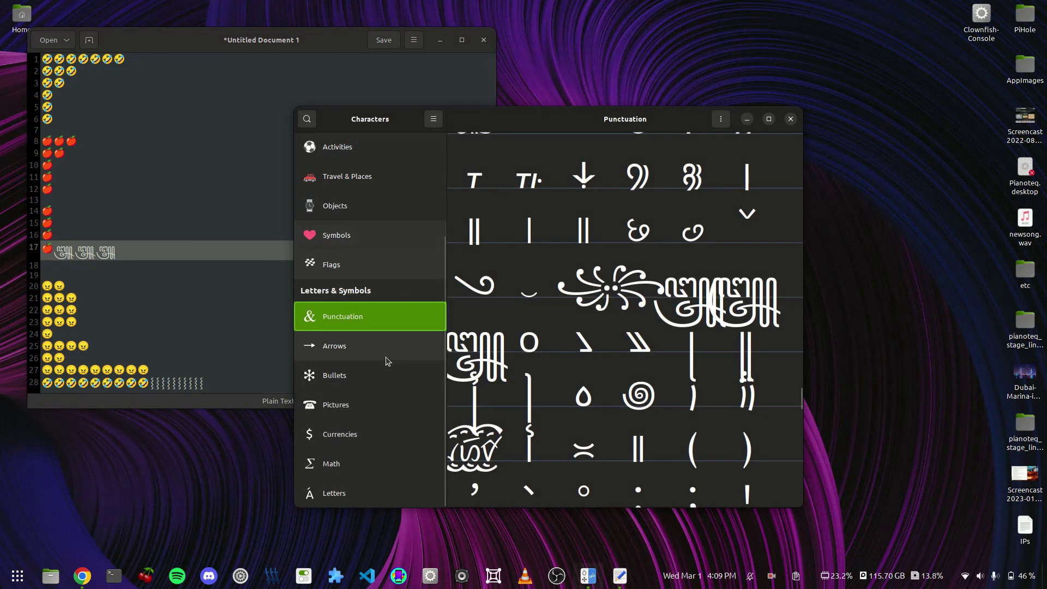
left_click(367, 404)
scroll(520, 321, "down", 5)
scroll(519, 321, "down", 15)
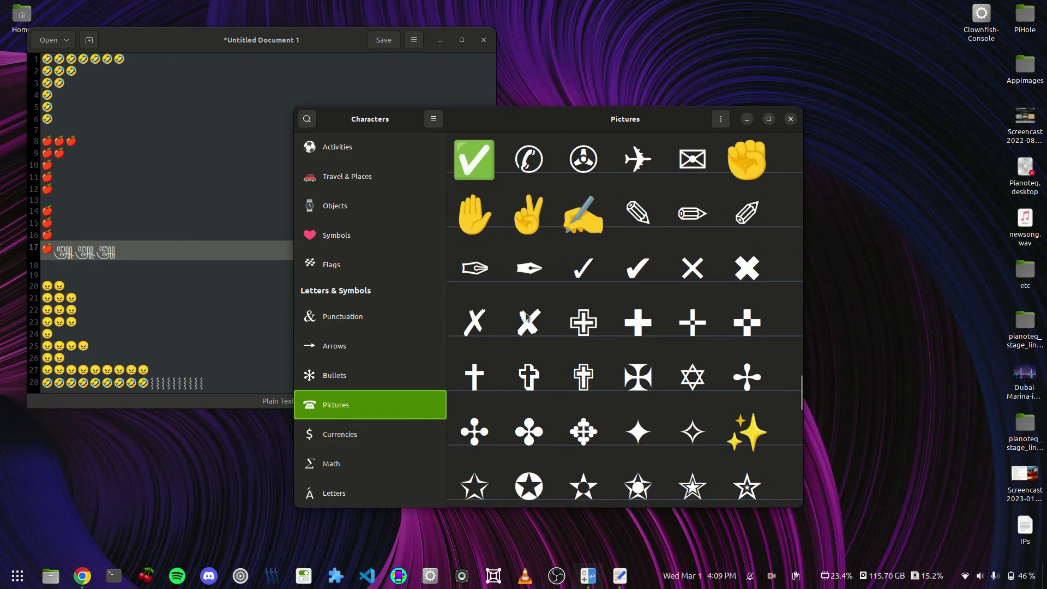
scroll(521, 321, "down", 5)
scroll(526, 316, "up", 10)
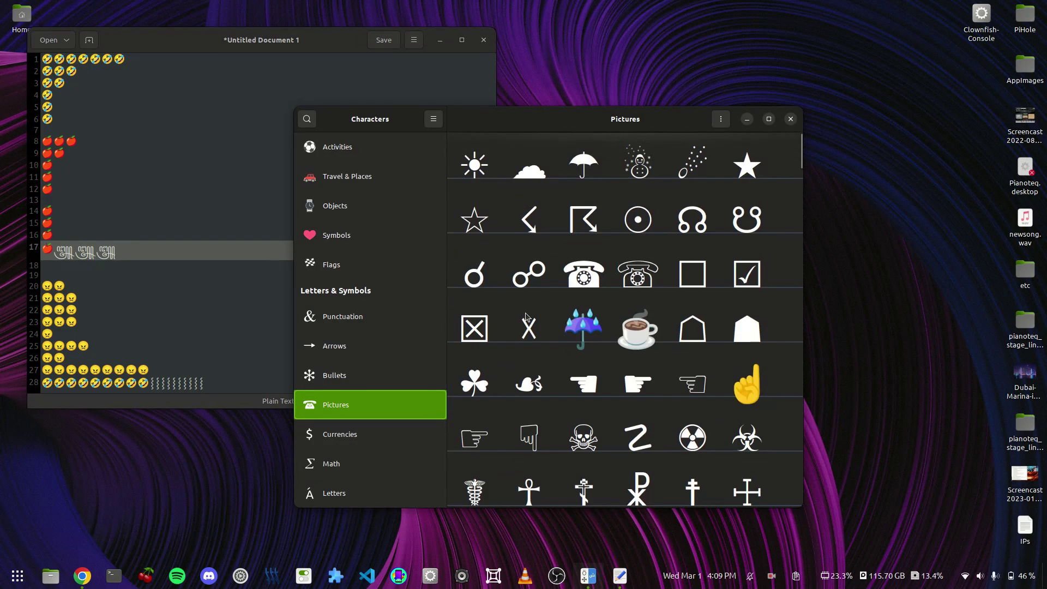
Copy the snowman character from its details, close them and browse the rest of the Pictures category
left_click(640, 162)
left_click(552, 332)
left_click(631, 224)
scroll(631, 225, "down", 20)
scroll(631, 221, "down", 5)
Browse the Currencies category and view the Bitcoin Sign's details
left_click(339, 434)
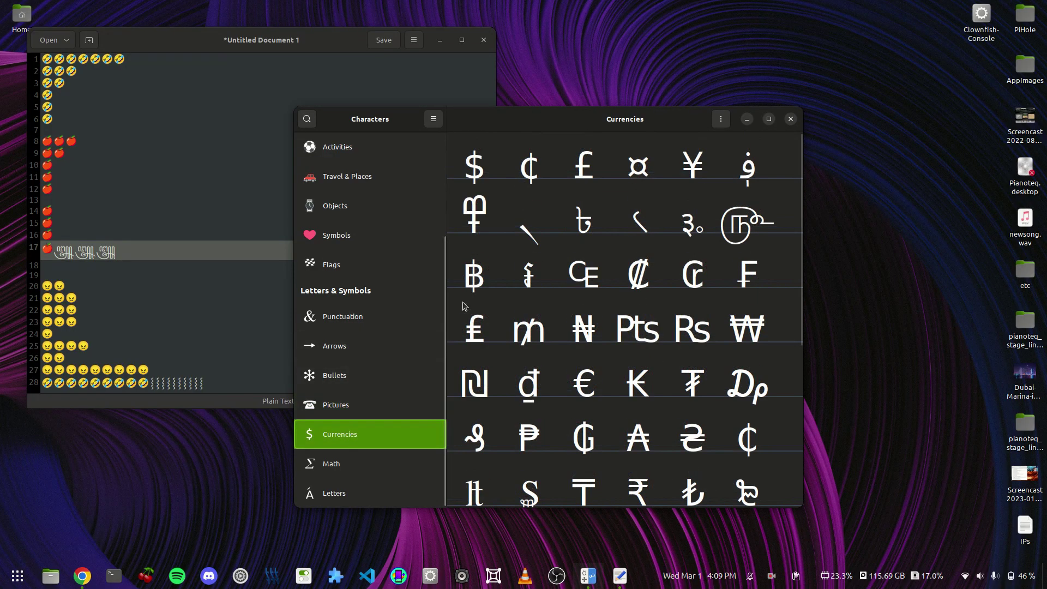
scroll(590, 241, "down", 5)
scroll(588, 273, "up", 3)
scroll(589, 243, "down", 3)
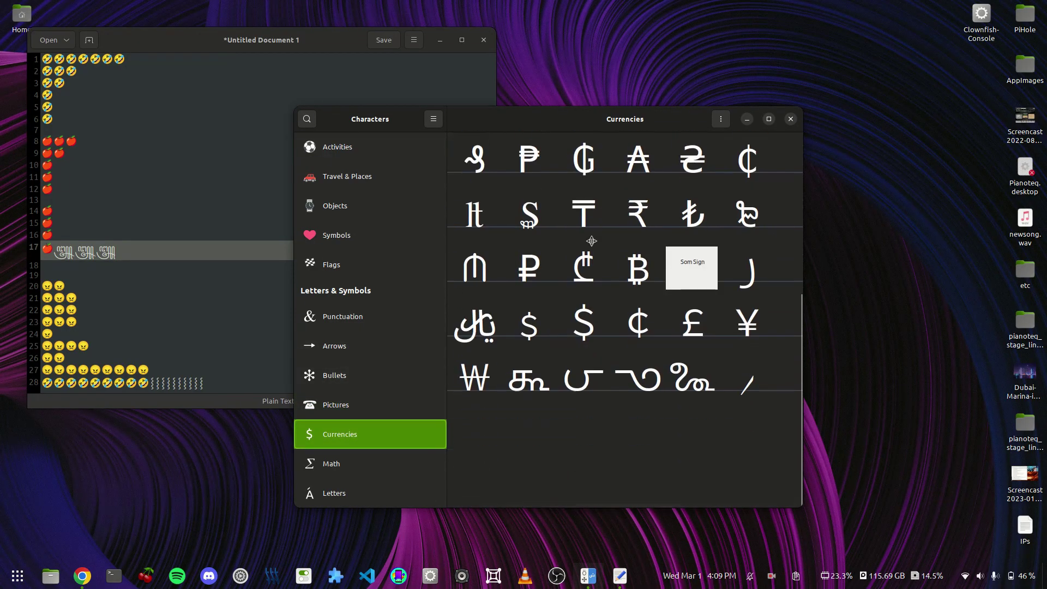
left_click(631, 268)
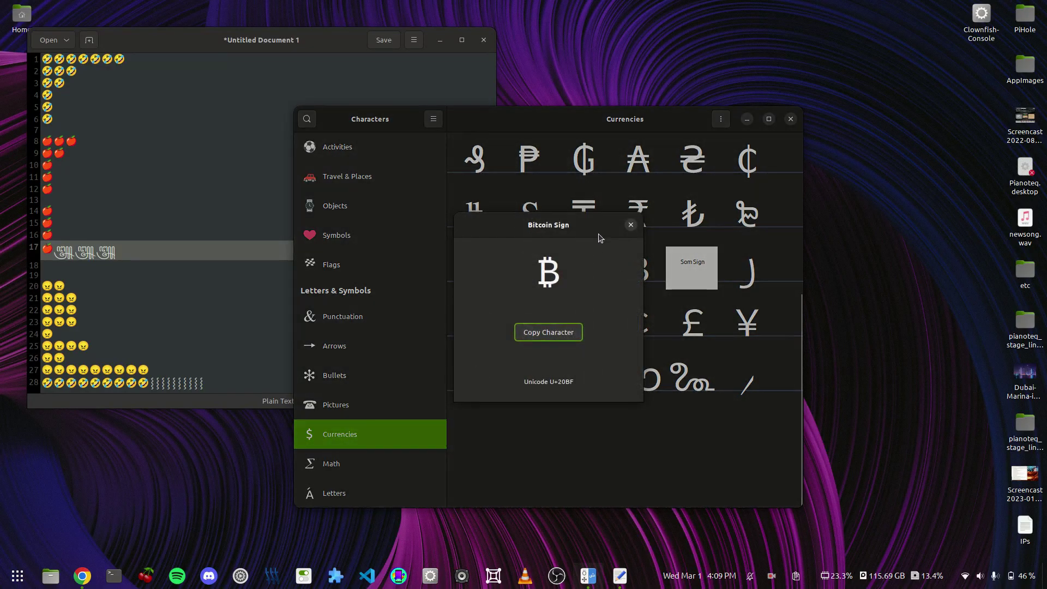
left_click(631, 225)
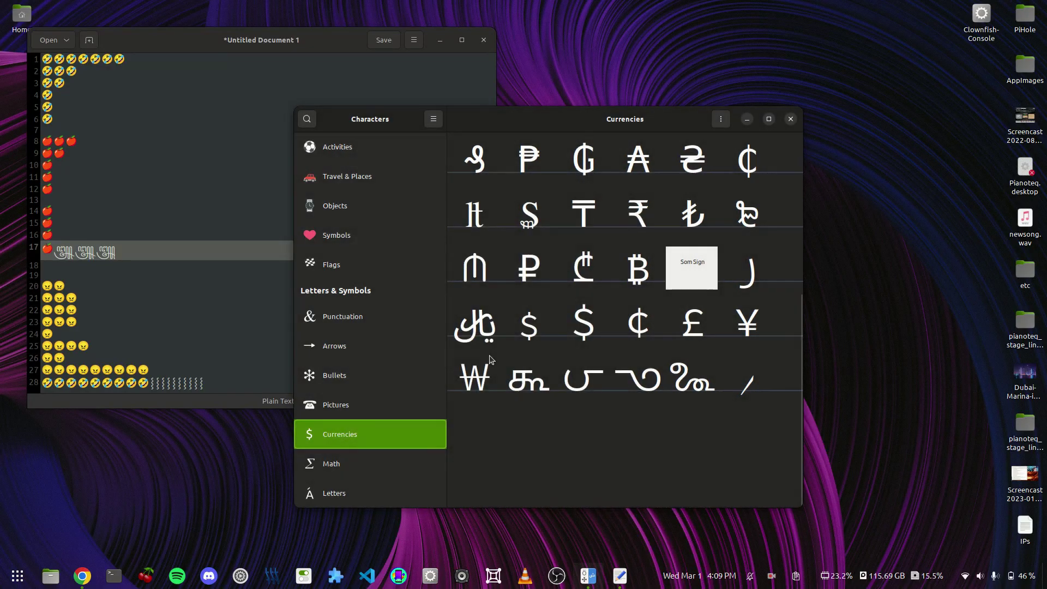
Find the Less-than Over Equal To symbol in the Math category and copy it from its details
left_click(349, 461)
scroll(557, 292, "down", 5)
scroll(556, 293, "down", 3)
scroll(620, 330, "up", 15)
scroll(620, 329, "down", 5)
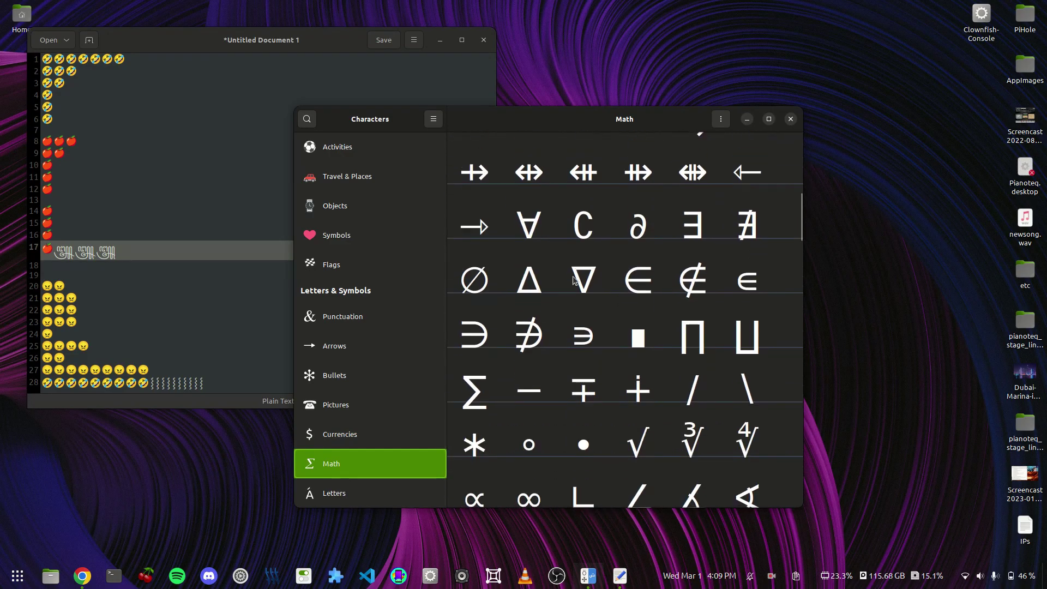
scroll(562, 305, "down", 10)
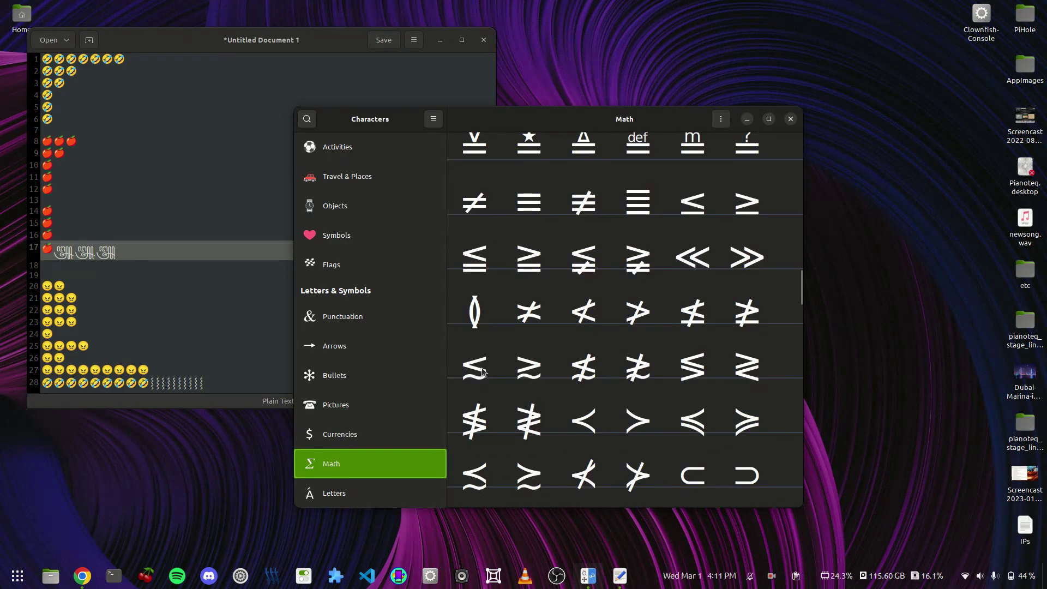
left_click(482, 267)
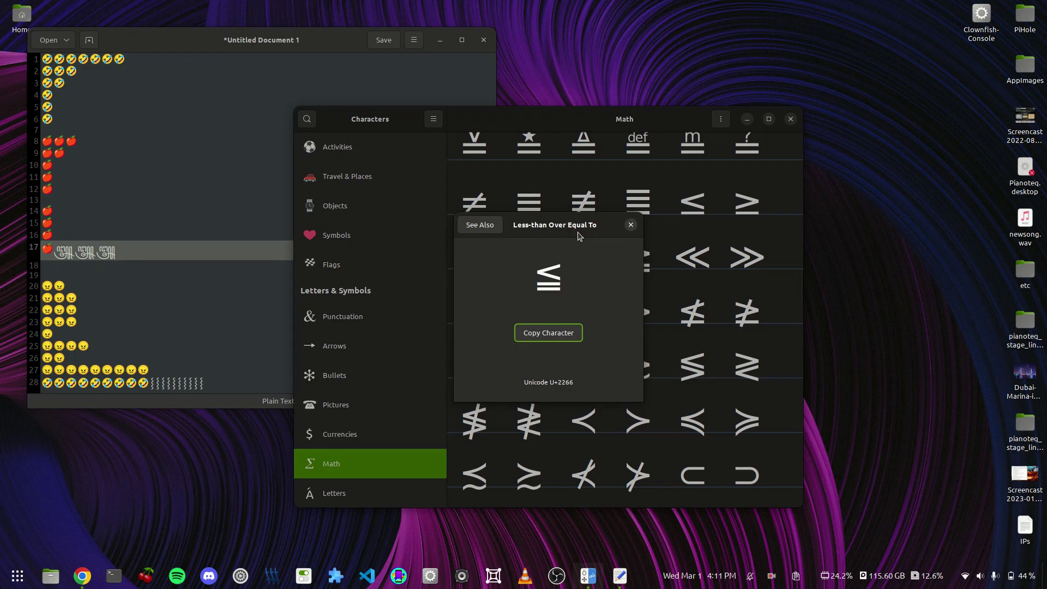
left_click(538, 338)
Search the desktop for "less-than over" and choose the Less-than Over Equal To result from Characters
key("super")
type("les")
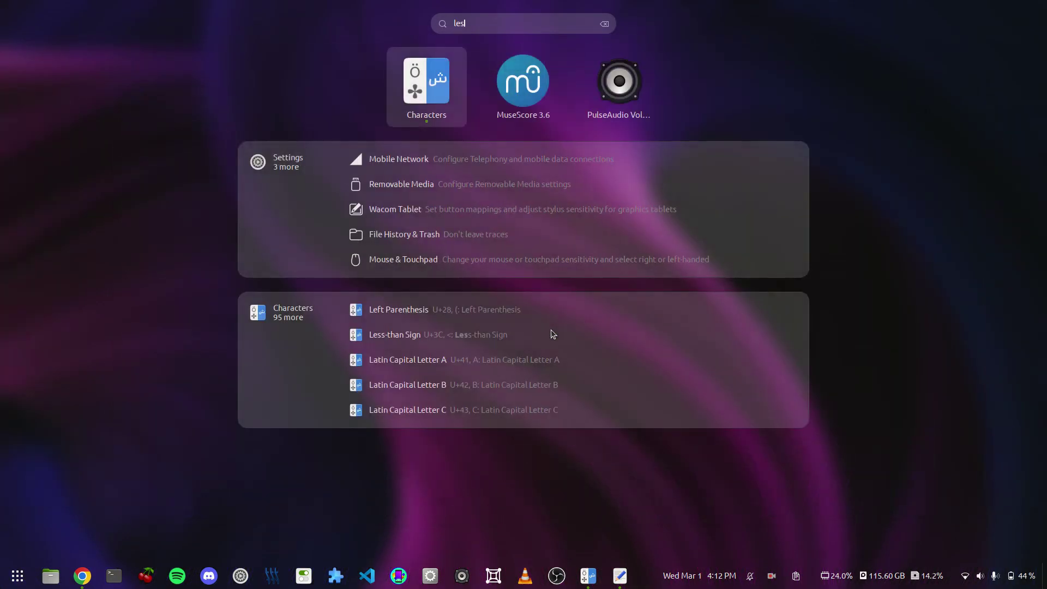
type("s=tha")
key("BackSpace")
key("BackSpace")
key("BackSpace")
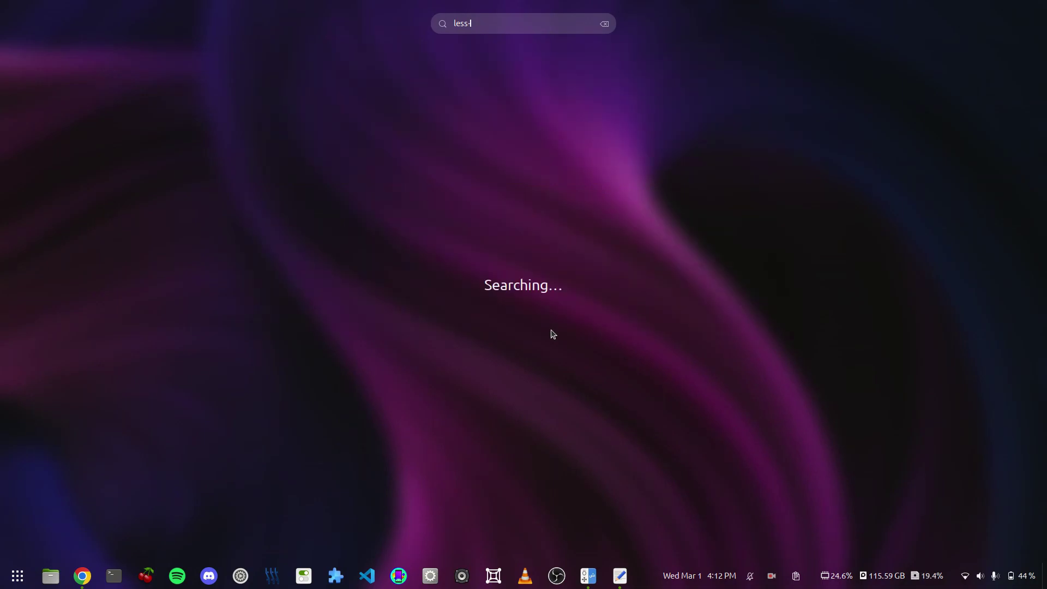
type("than overl")
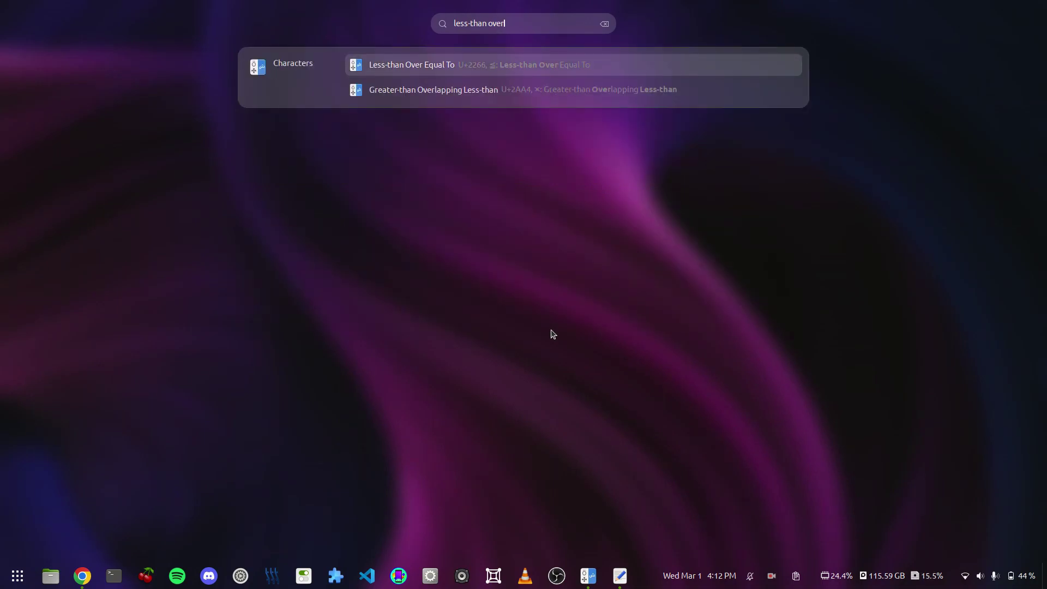
key("Return")
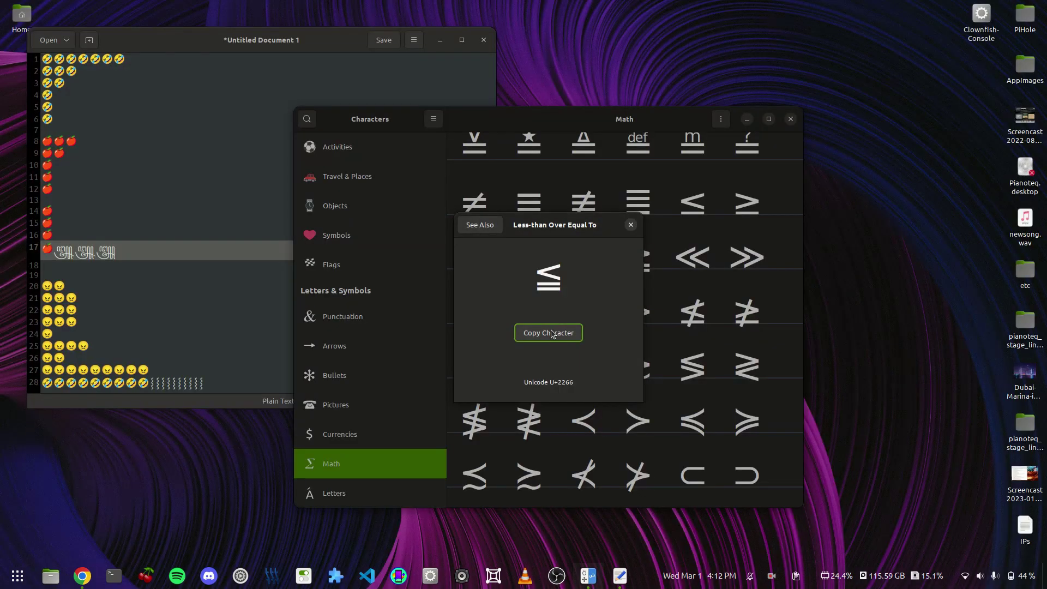
Close the Less-than Over Equal To details and browse the Letters category
left_click(630, 225)
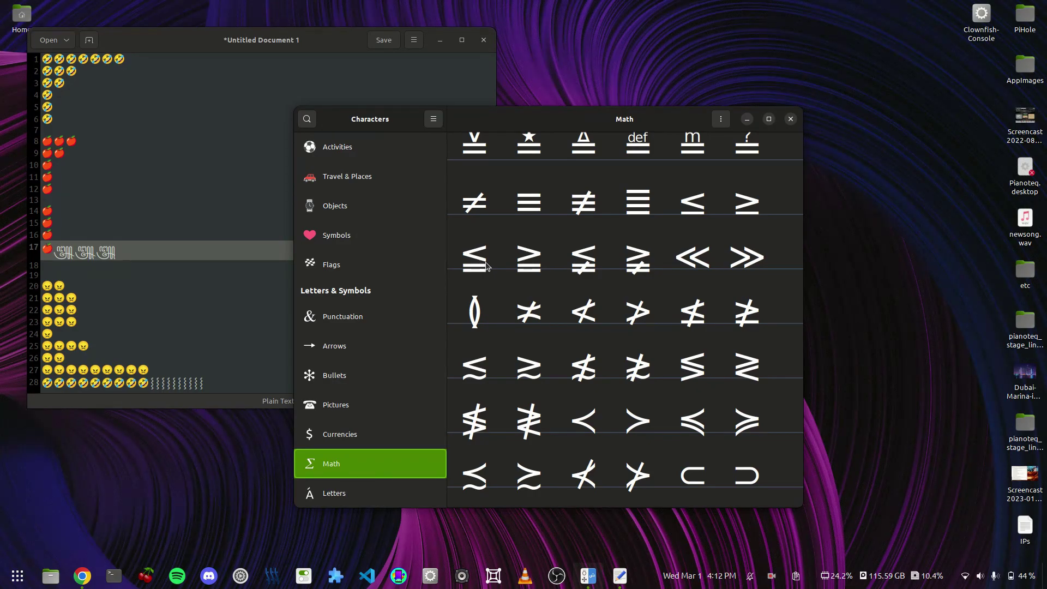
left_click(339, 486)
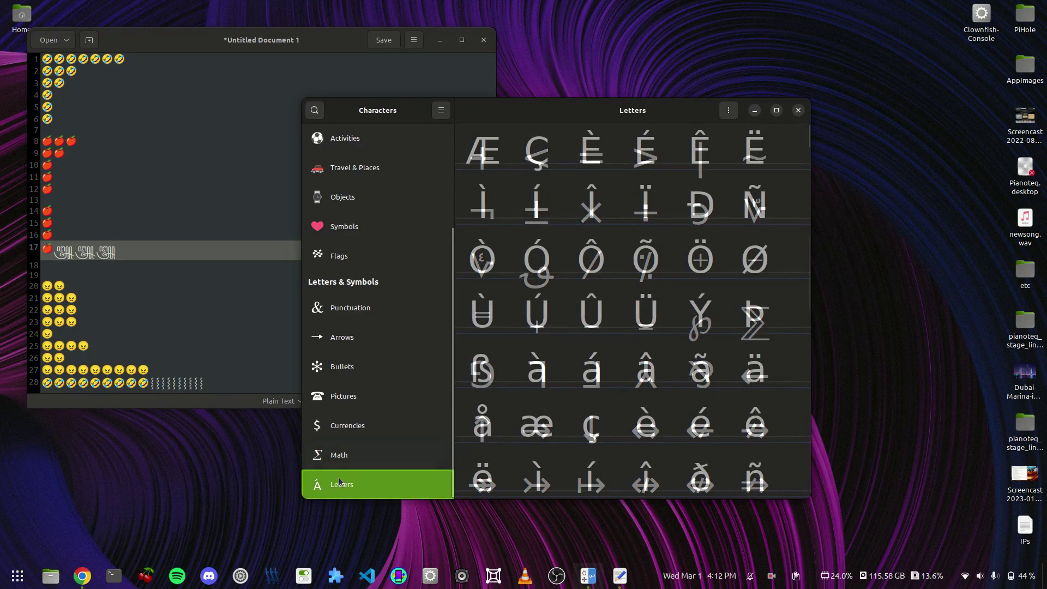
scroll(599, 340, "down", 20)
scroll(598, 340, "down", 20)
scroll(598, 341, "down", 15)
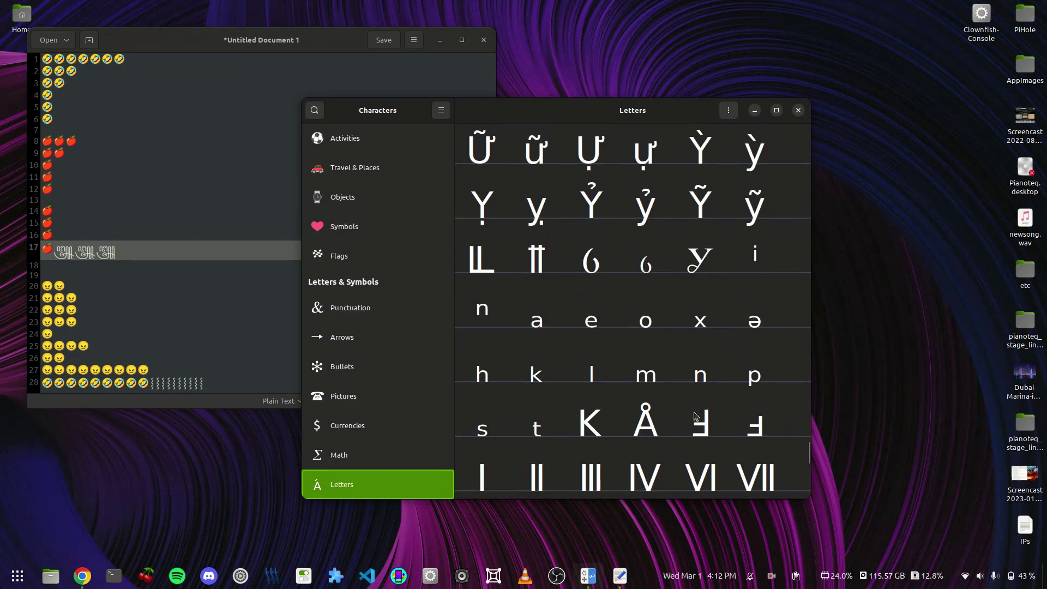
scroll(695, 414, "down", 20)
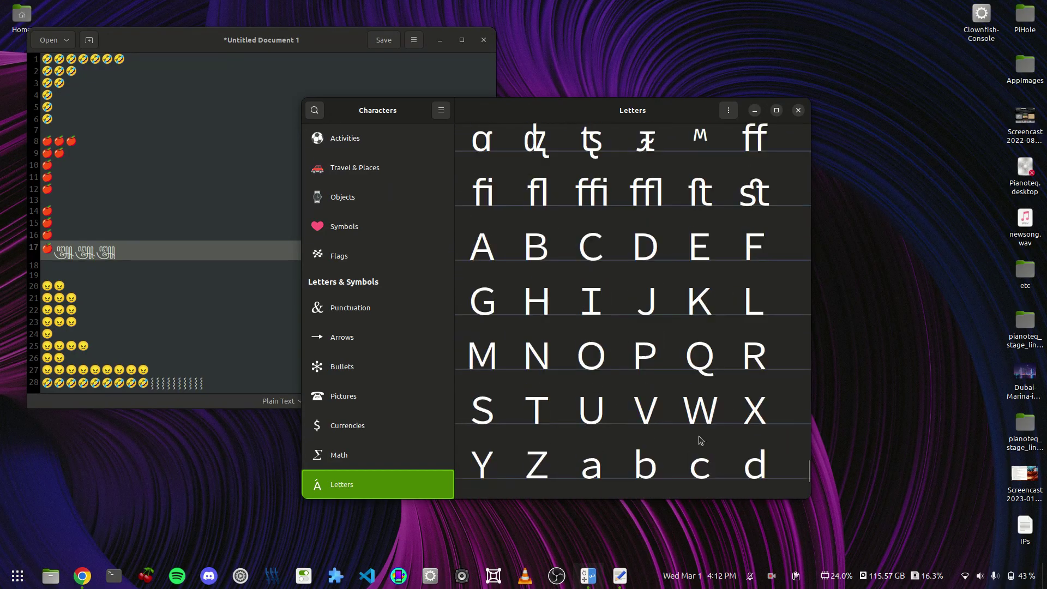
Look through the Latin letter variants in the Letters category and search the characters for "theta"
scroll(700, 438, "down", 10)
scroll(699, 436, "up", 10)
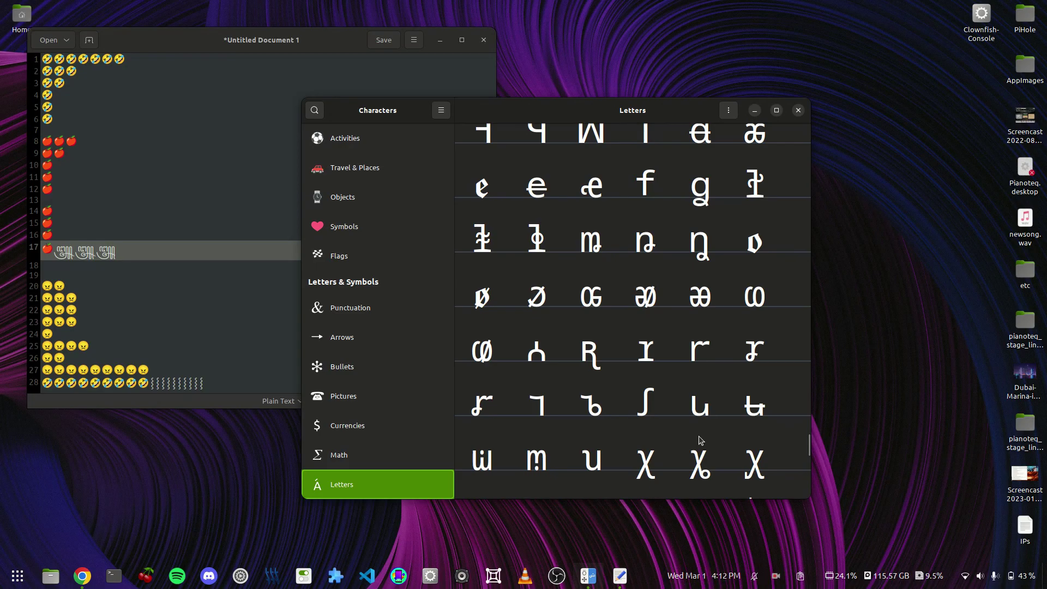
scroll(700, 439, "up", 5)
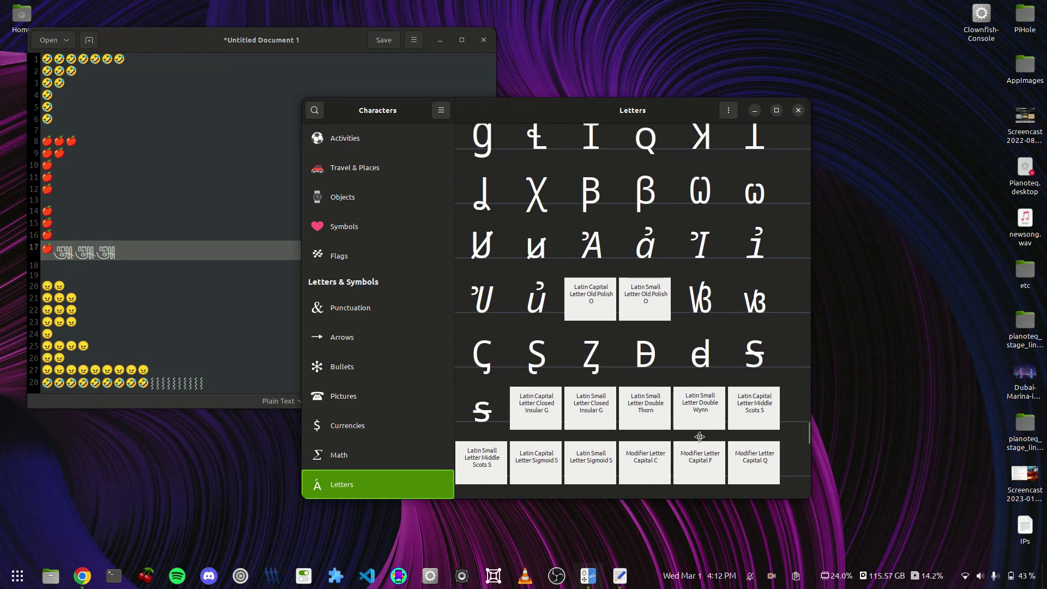
scroll(699, 436, "up", 8)
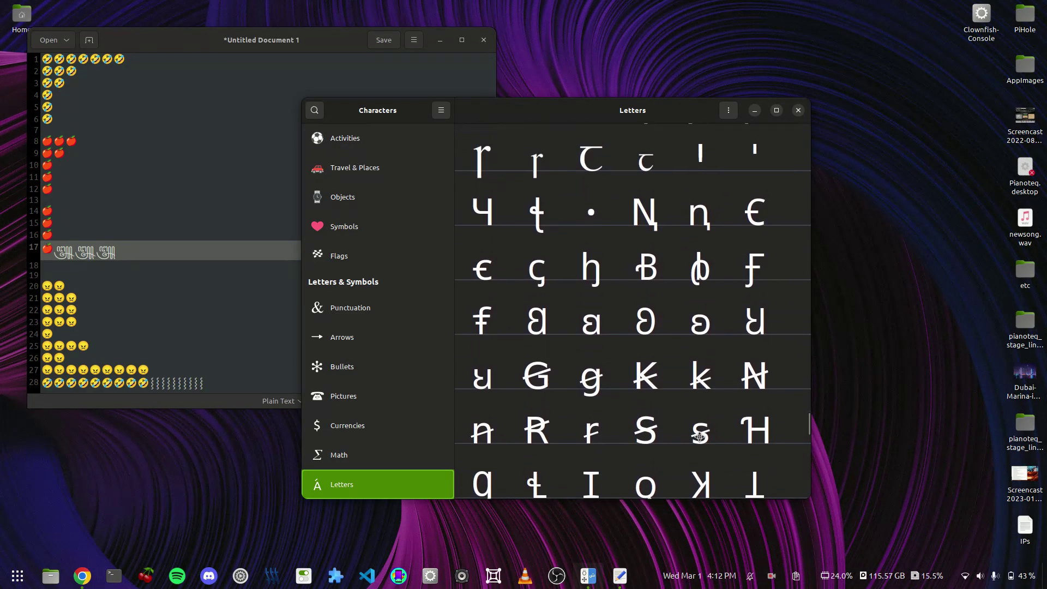
scroll(700, 437, "up", 8)
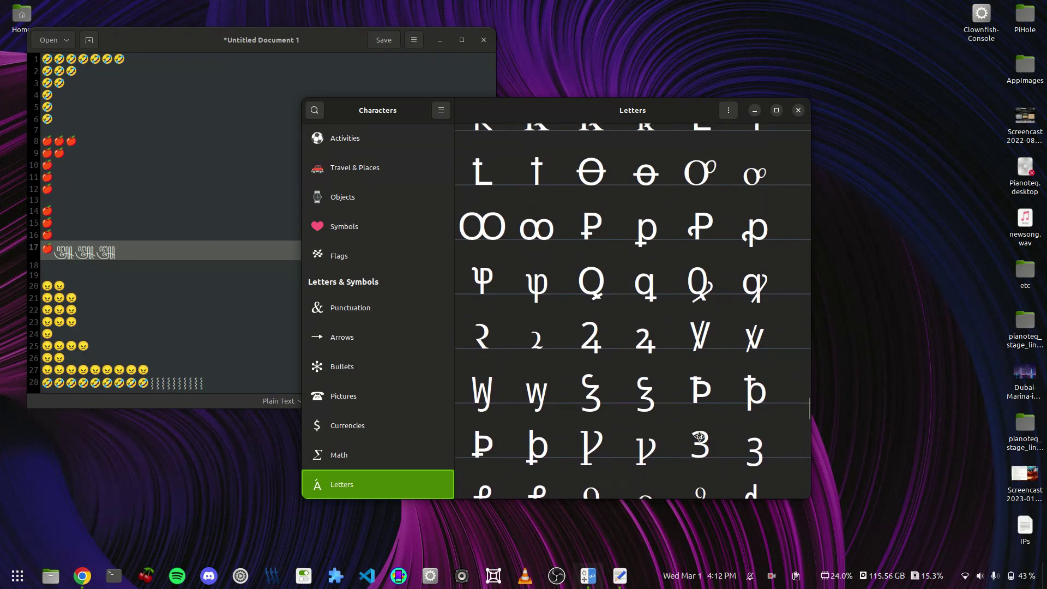
scroll(679, 383, "up", 10)
left_click(315, 111)
type("theta")
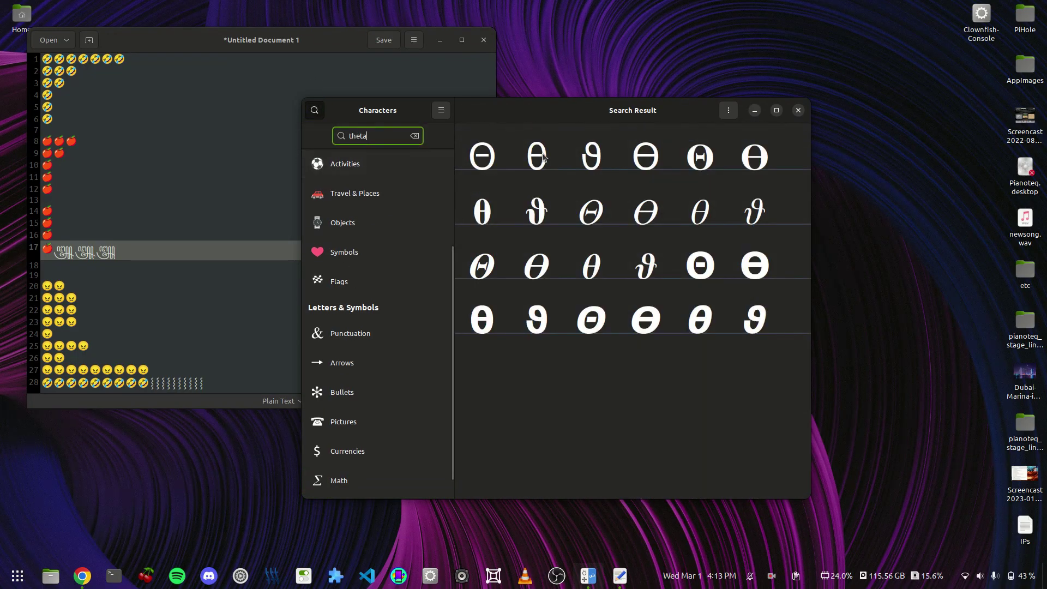
View the details of the Greek theta results, including Greek Capital Theta Symbol, Greek Theta Symbol and Greek Capital Letter Theta
left_click(645, 157)
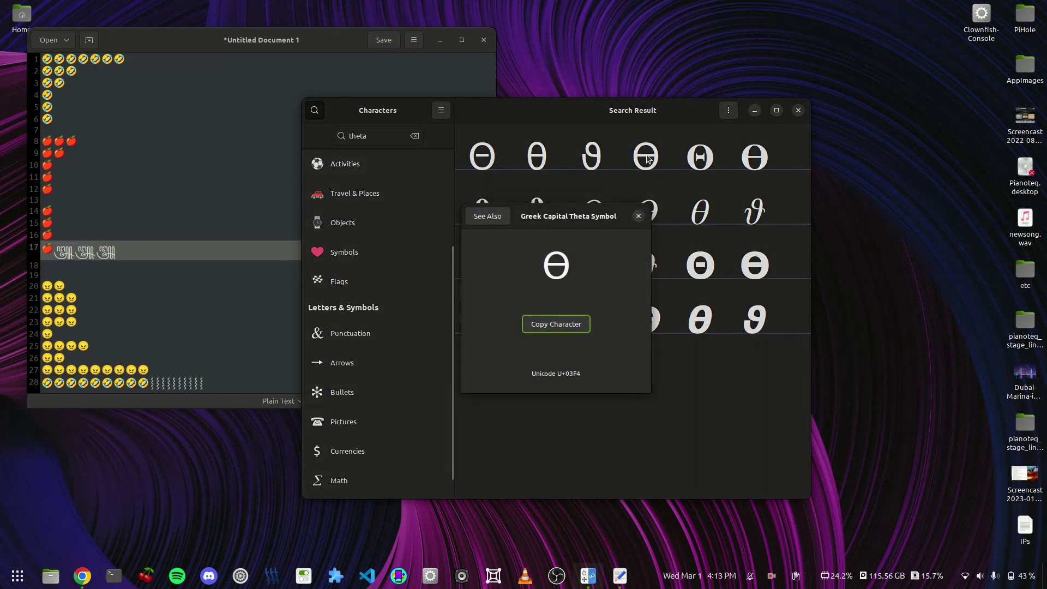
left_click(638, 216)
left_click(597, 170)
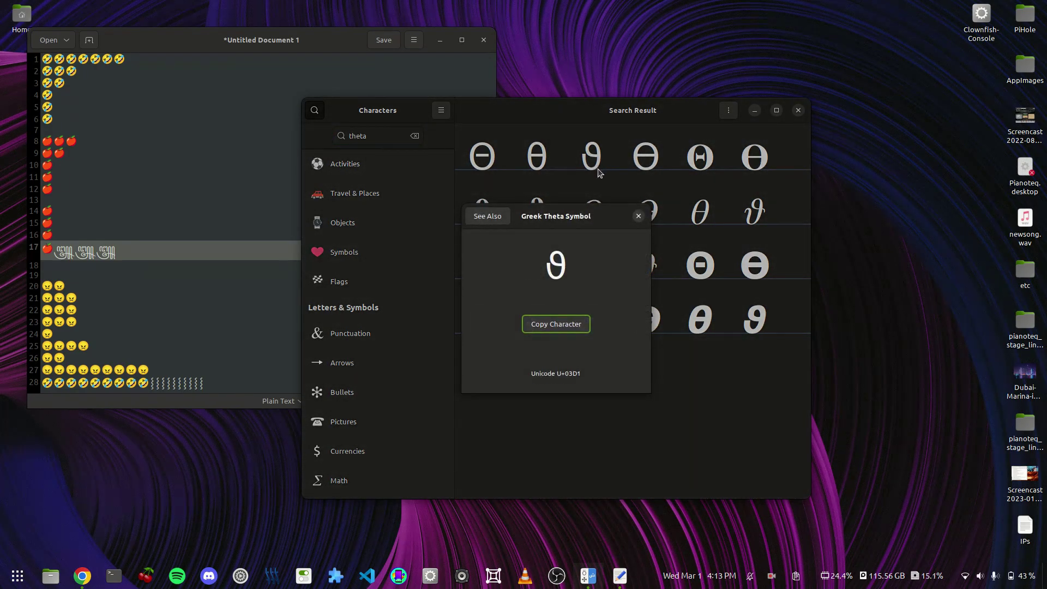
left_click(537, 158)
left_click(537, 159)
left_click(482, 157)
left_click(482, 157)
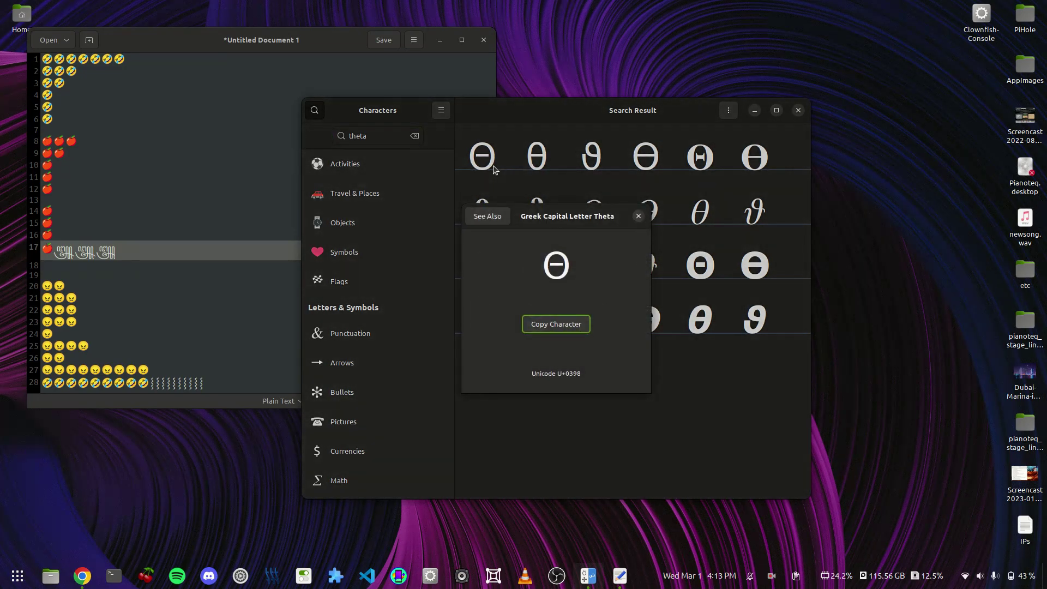
left_click(608, 199)
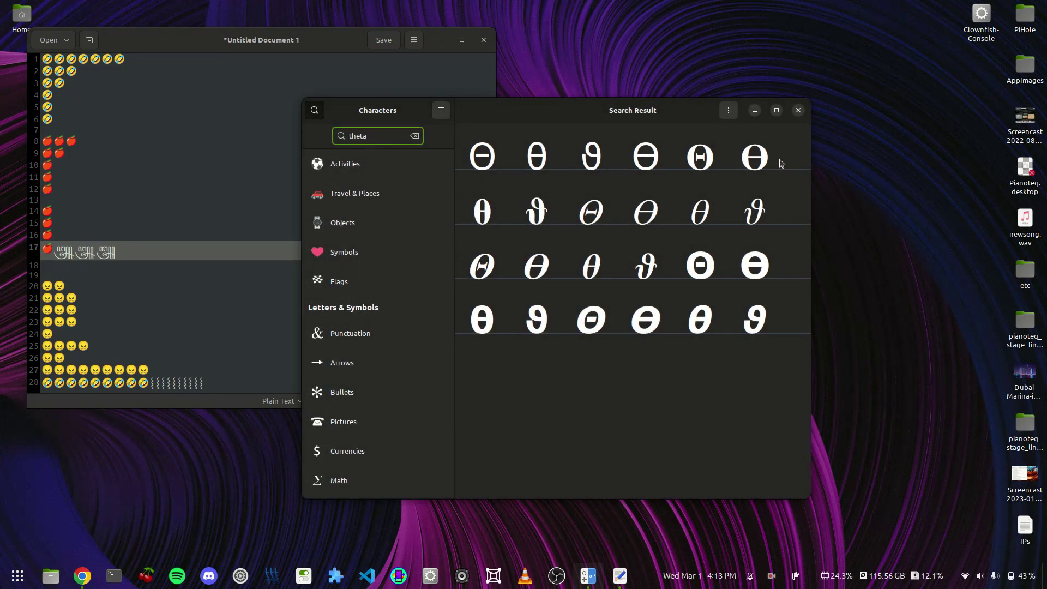
View the details of the Mathematical Bold capital, small and symbol theta variants, and clear the character search
left_click(755, 159)
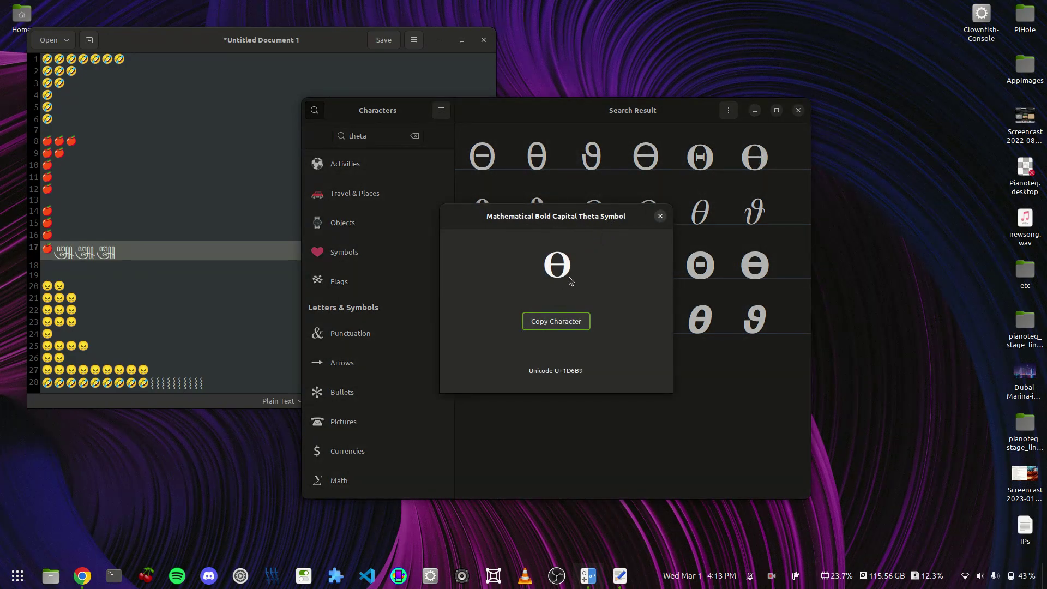
left_click(690, 166)
left_click(690, 166)
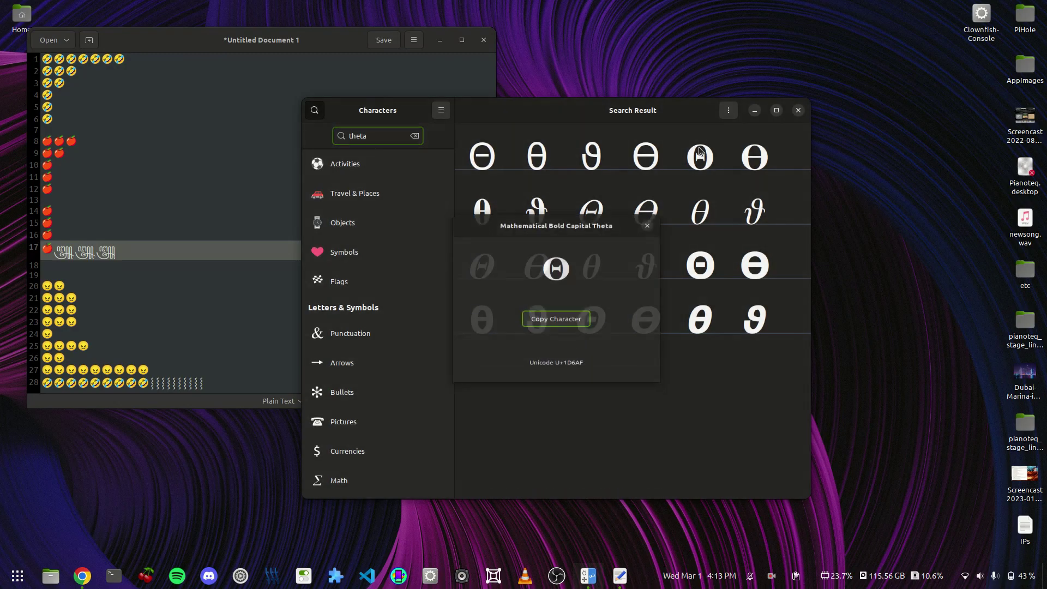
left_click(525, 226)
left_click(526, 225)
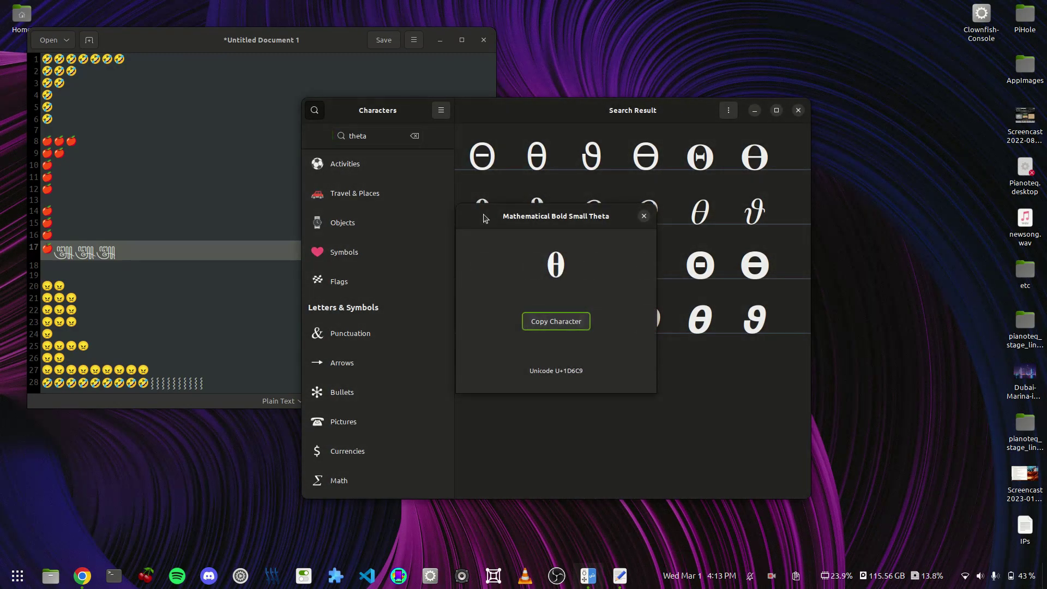
left_click(518, 225)
left_click(525, 226)
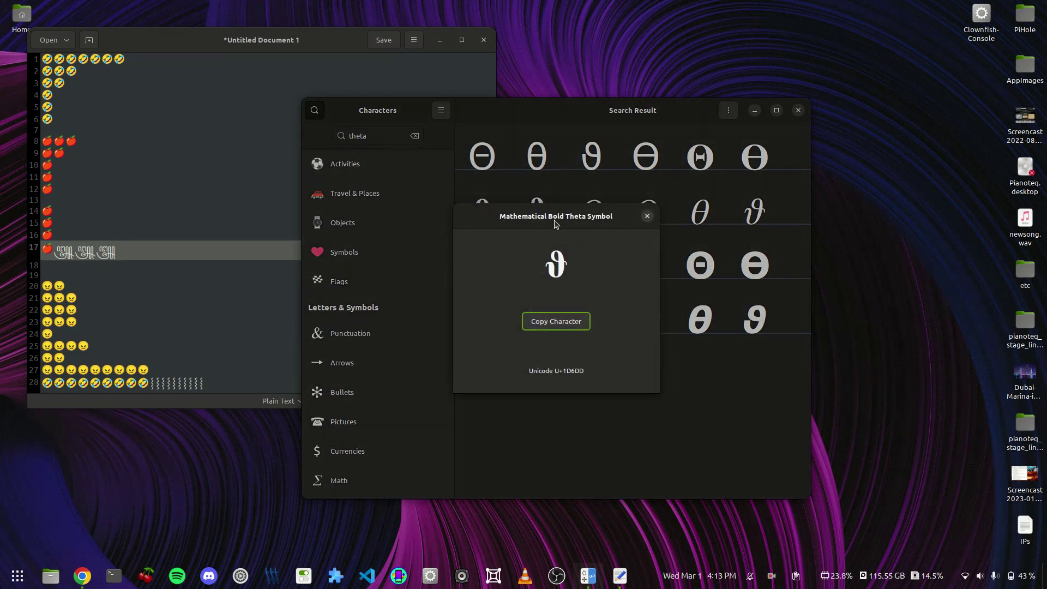
left_click(593, 219)
left_click(593, 218)
left_click(665, 283)
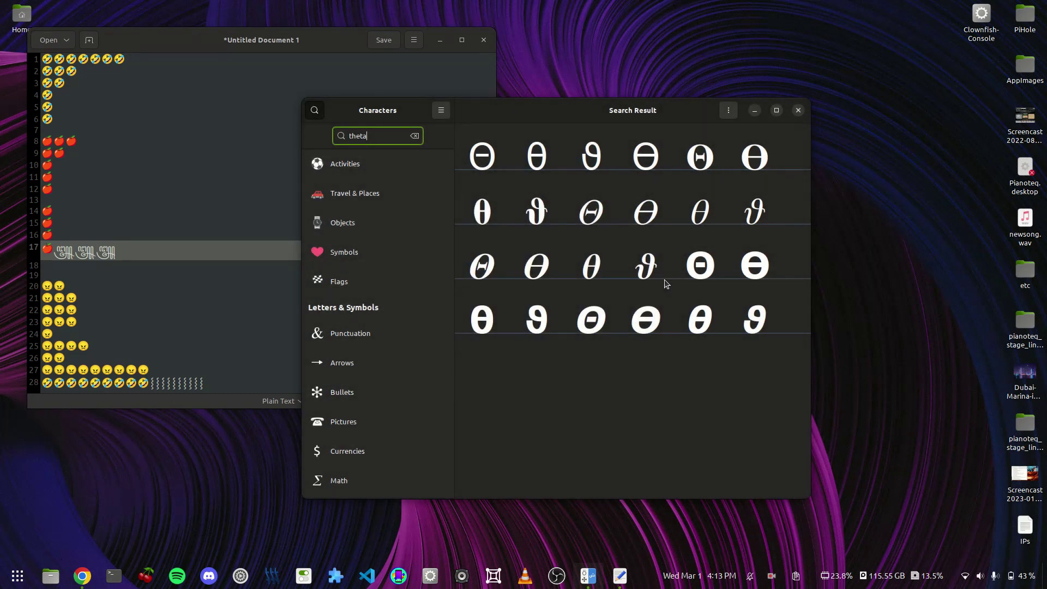
left_click(414, 135)
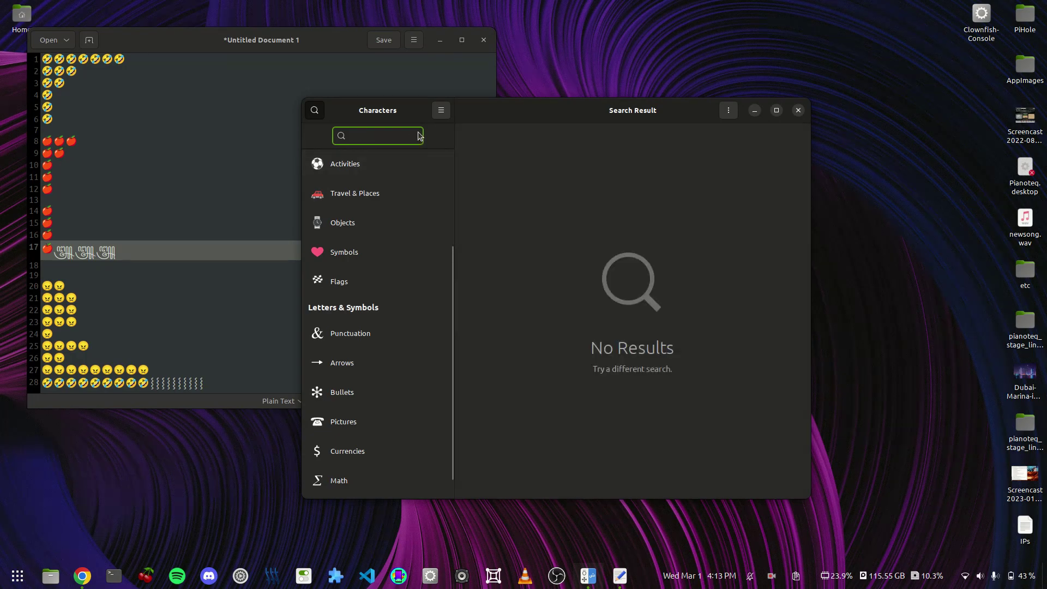
scroll(415, 193, "down", 5)
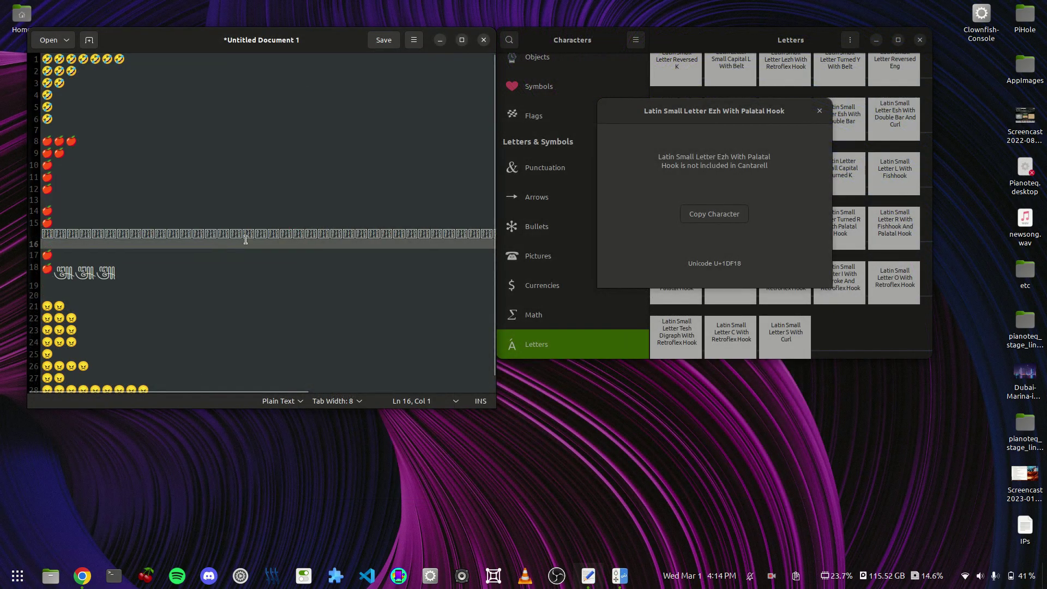
Close the Latin Small Letter Ezh With Palatal Hook details and the Characters window, and close the untitled text document without saving
mouse_move(619, 575)
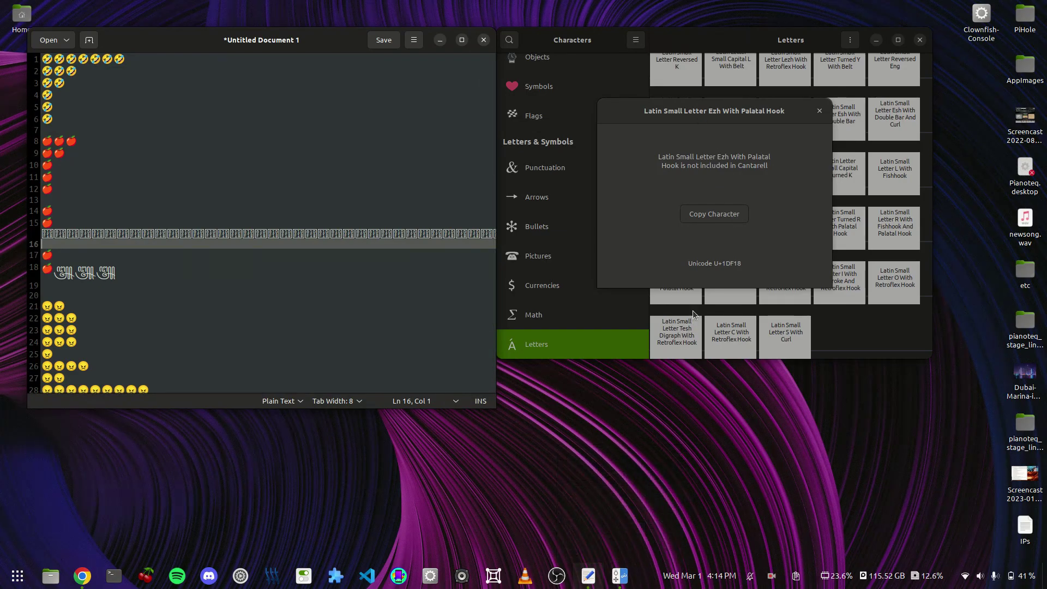
left_click(819, 113)
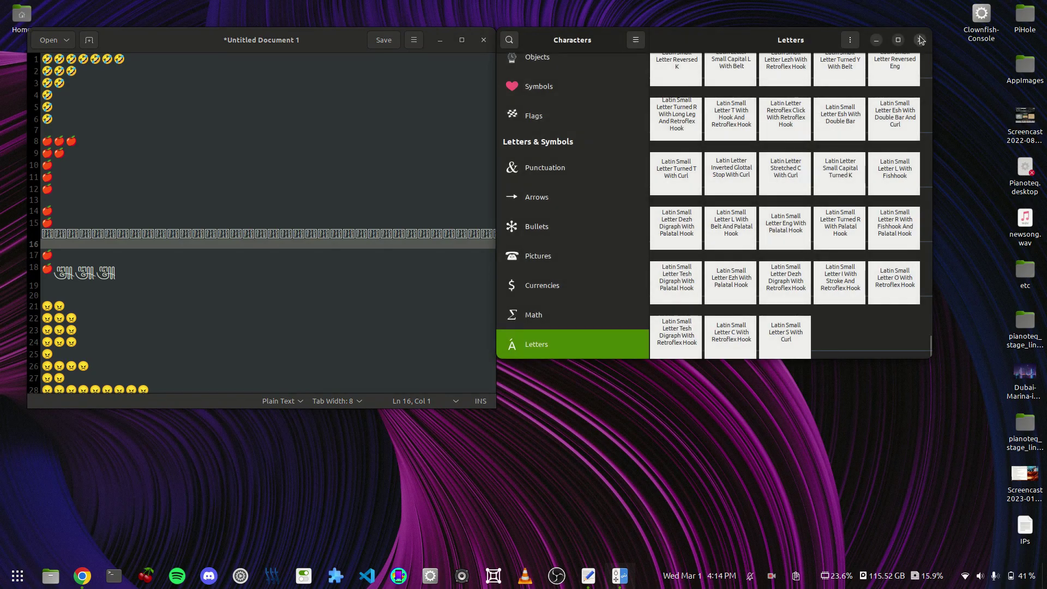
left_click(919, 40)
key("ctrl+w")
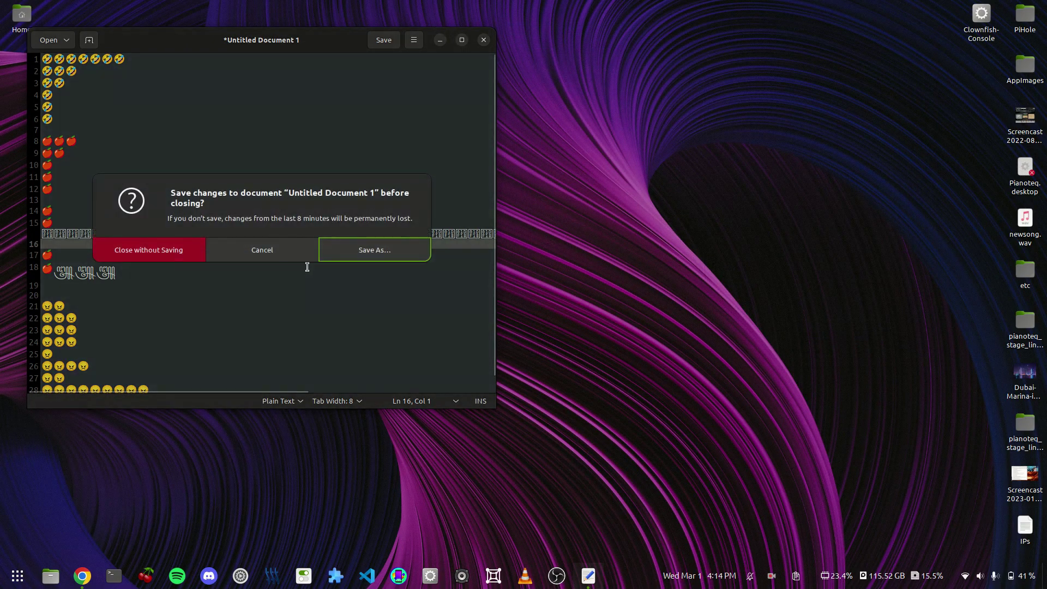
left_click(166, 254)
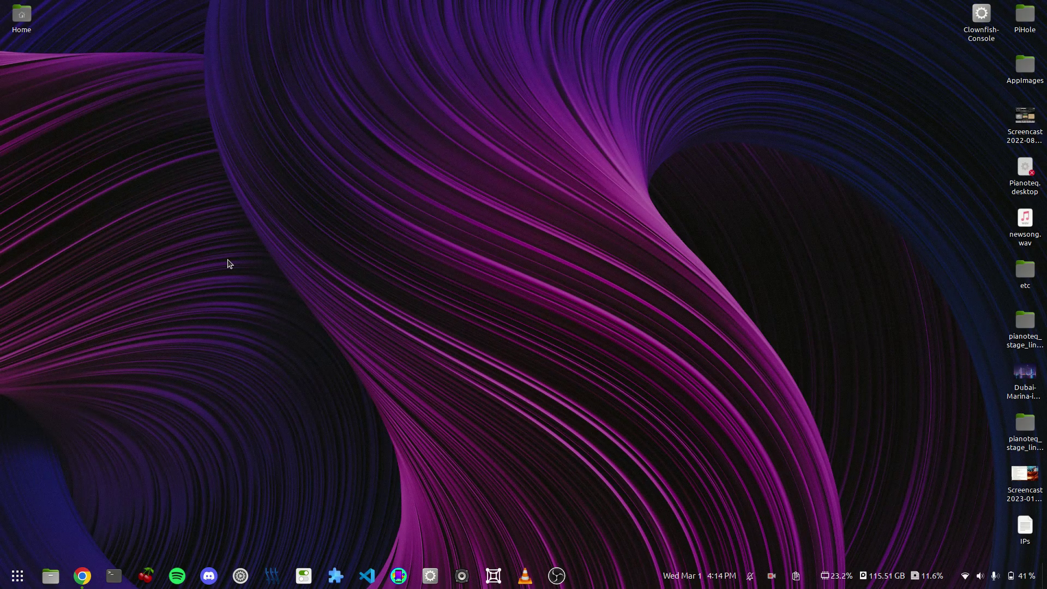
Search the desktop for "laughing" and choose the Rolling On The Floor Laughing result from Characters
left_click_drag(228, 259, 291, 267)
key("super")
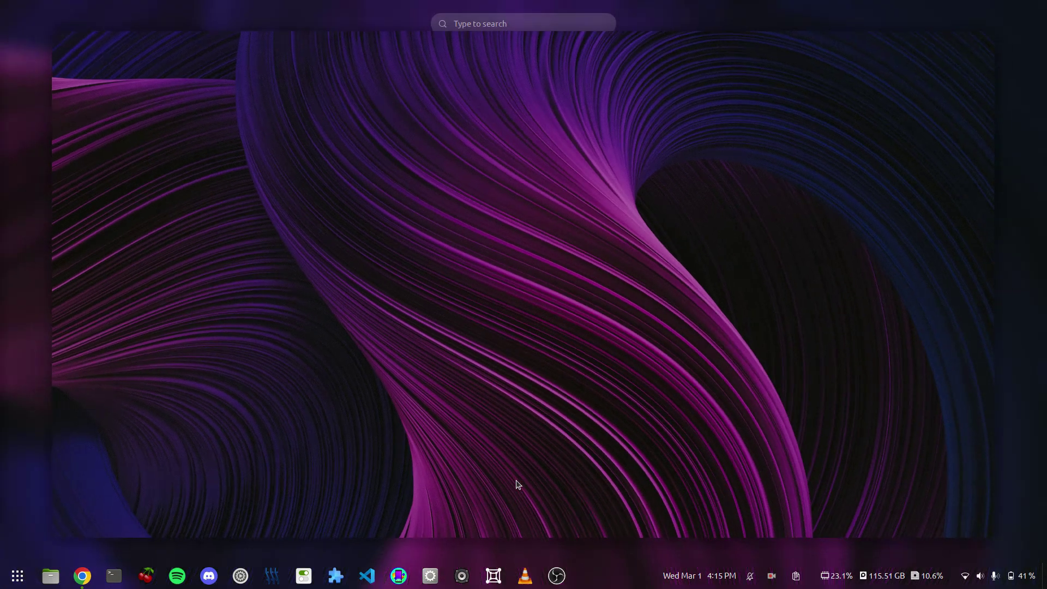
type("laughing")
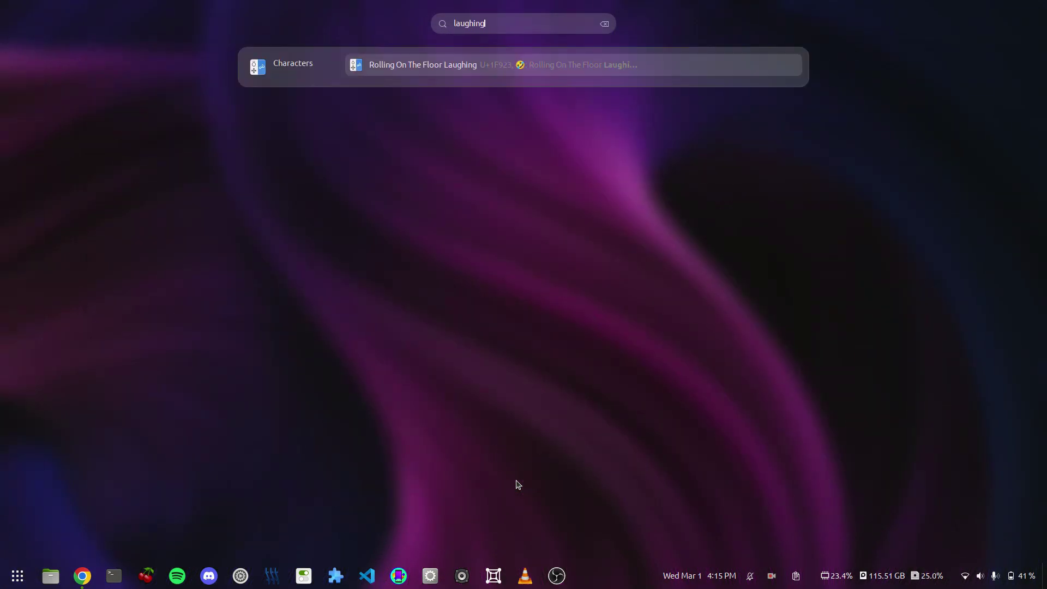
key("Return")
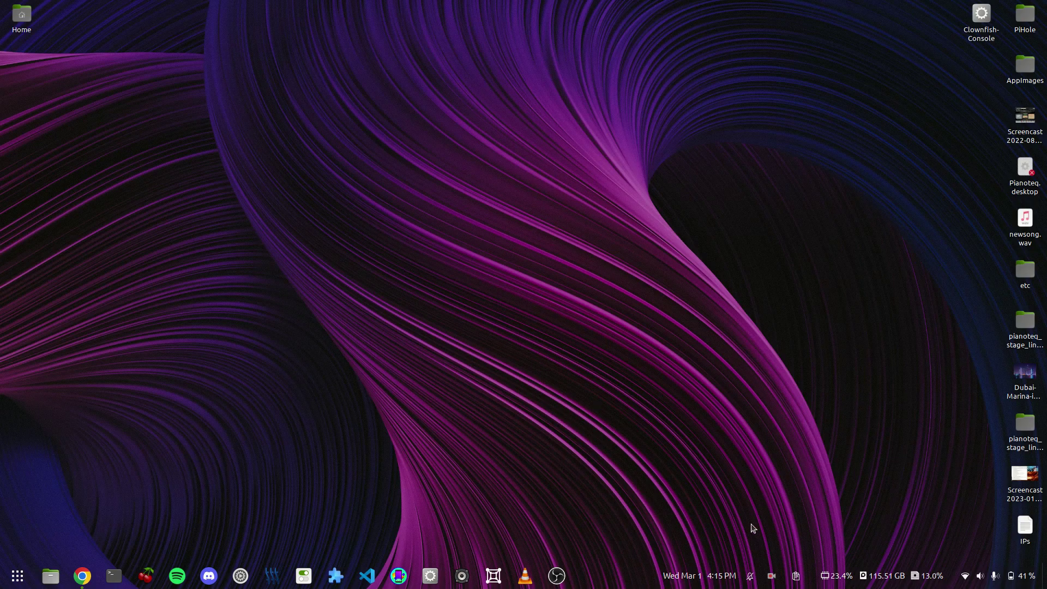